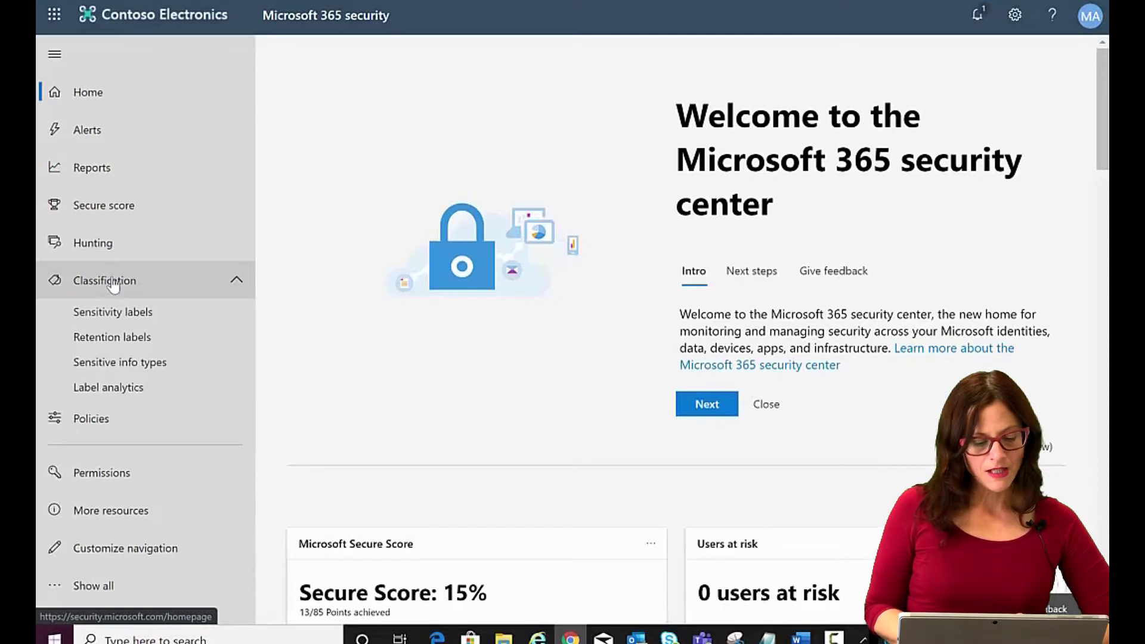
Step: Create a new sensitivity label named 'Sensitive Client Data'
left_click(91, 318)
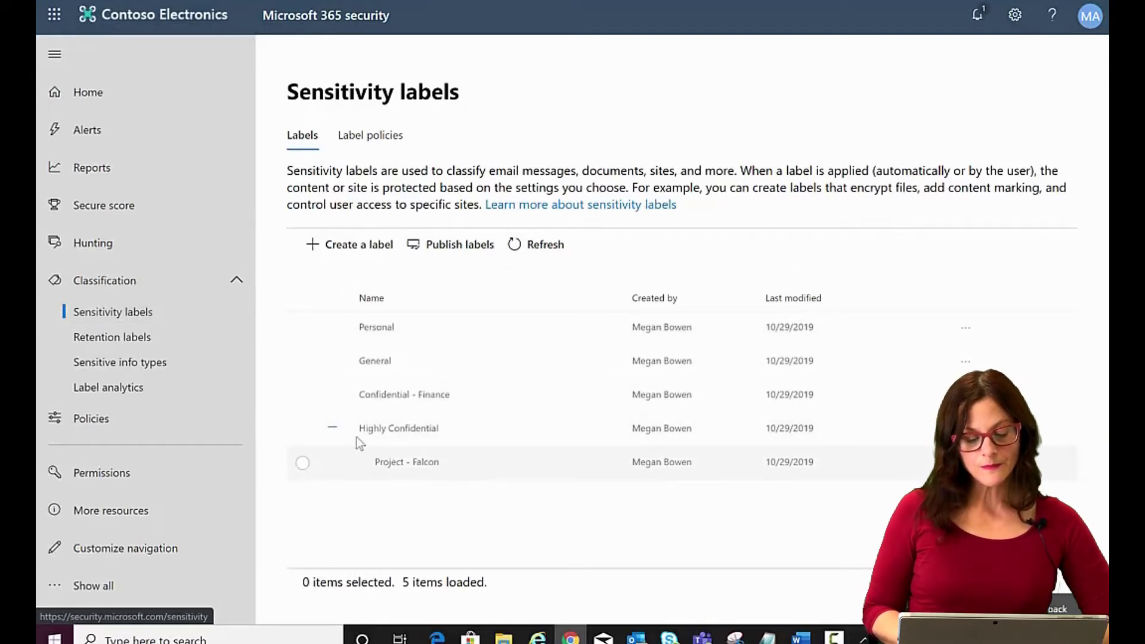
left_click(357, 245)
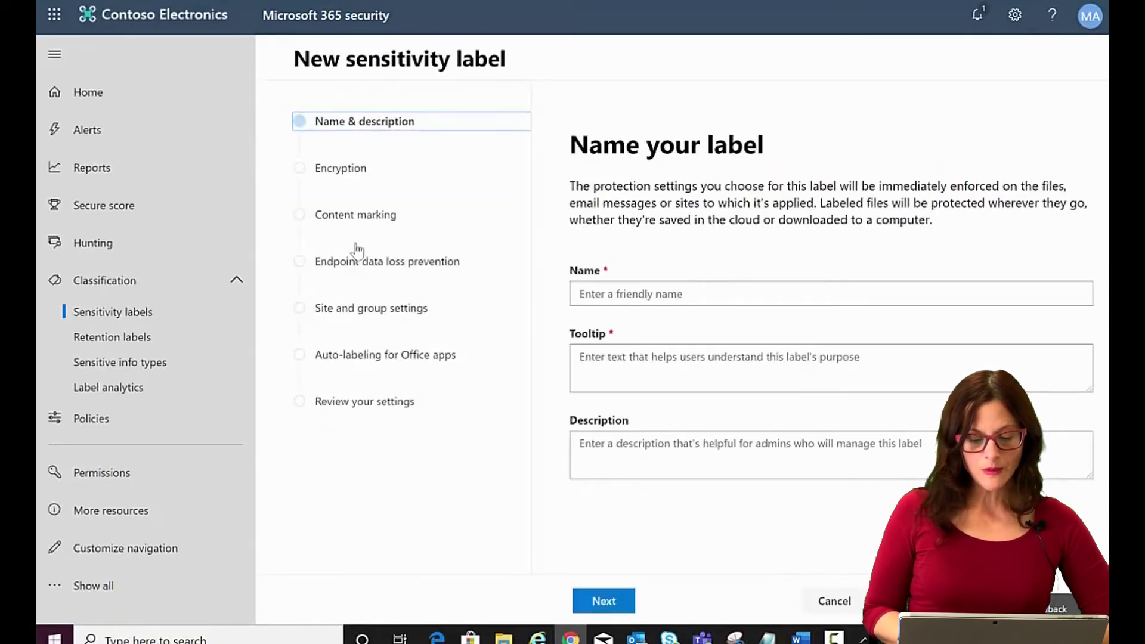
left_click(598, 301)
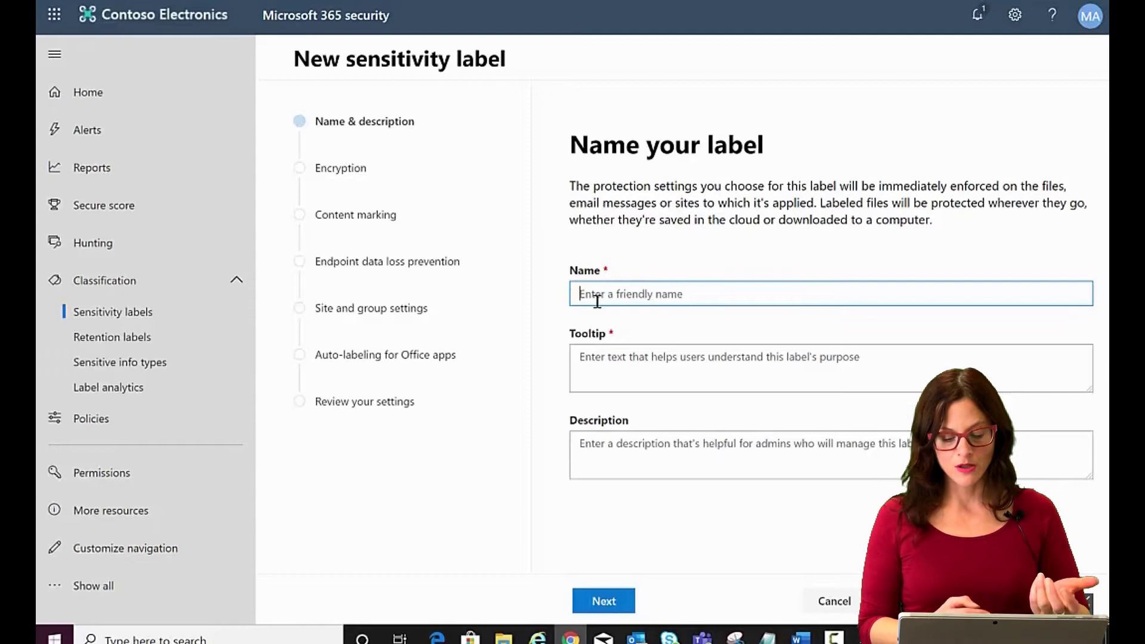
type("S")
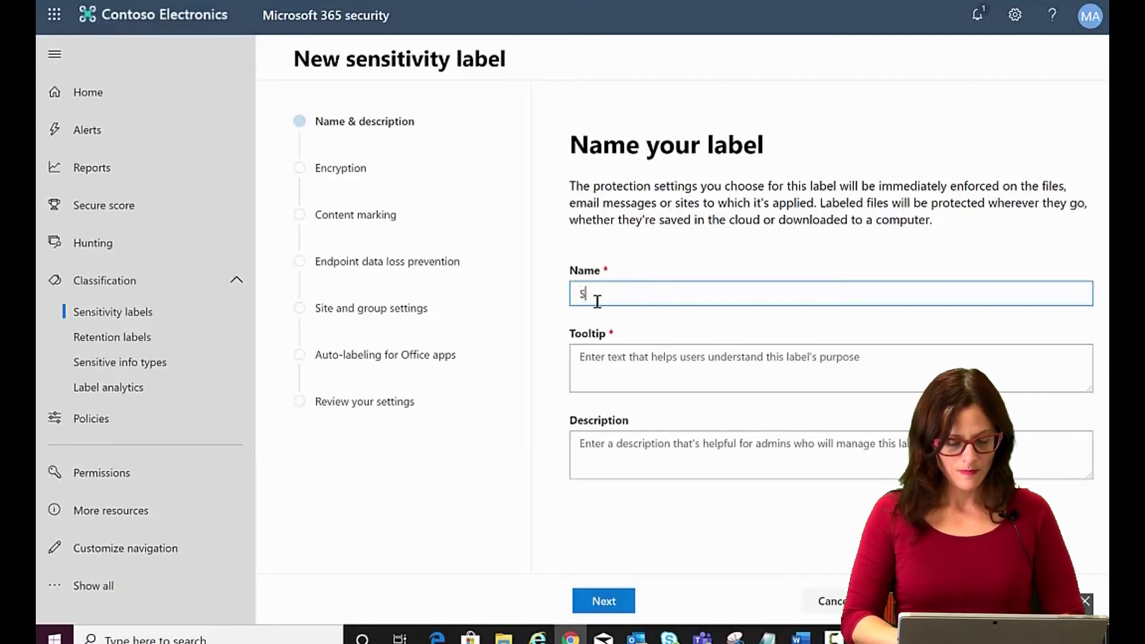
type("ensitive Client Data")
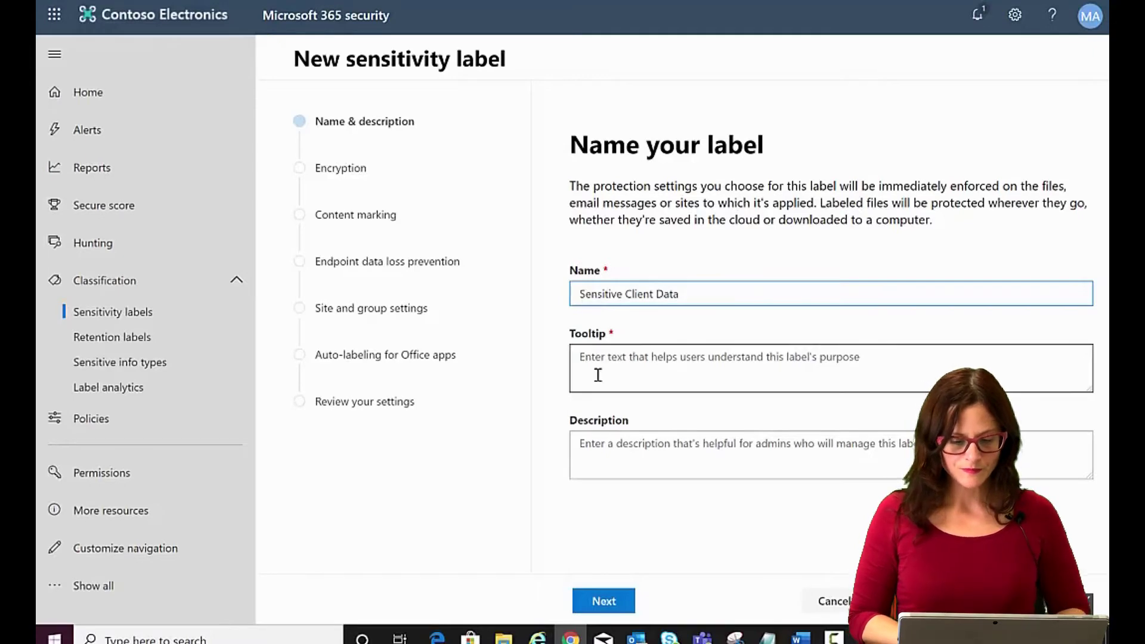
Step: Give the label the tooltip 'When the content contains sensitive client data.' and start its admin description
left_click(596, 349)
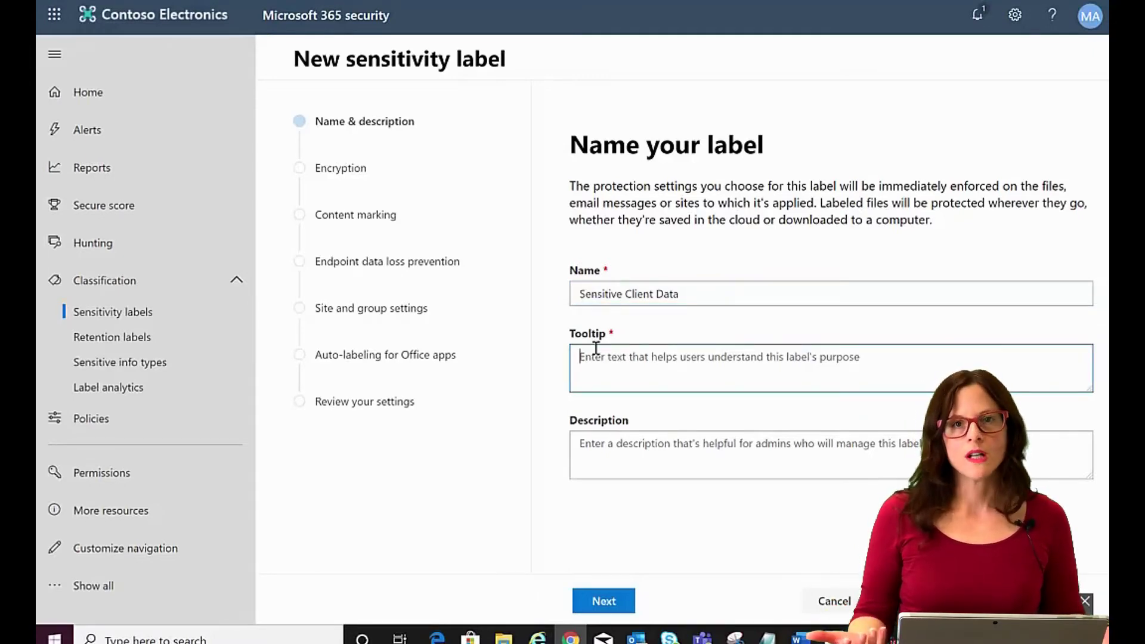
type("When the f")
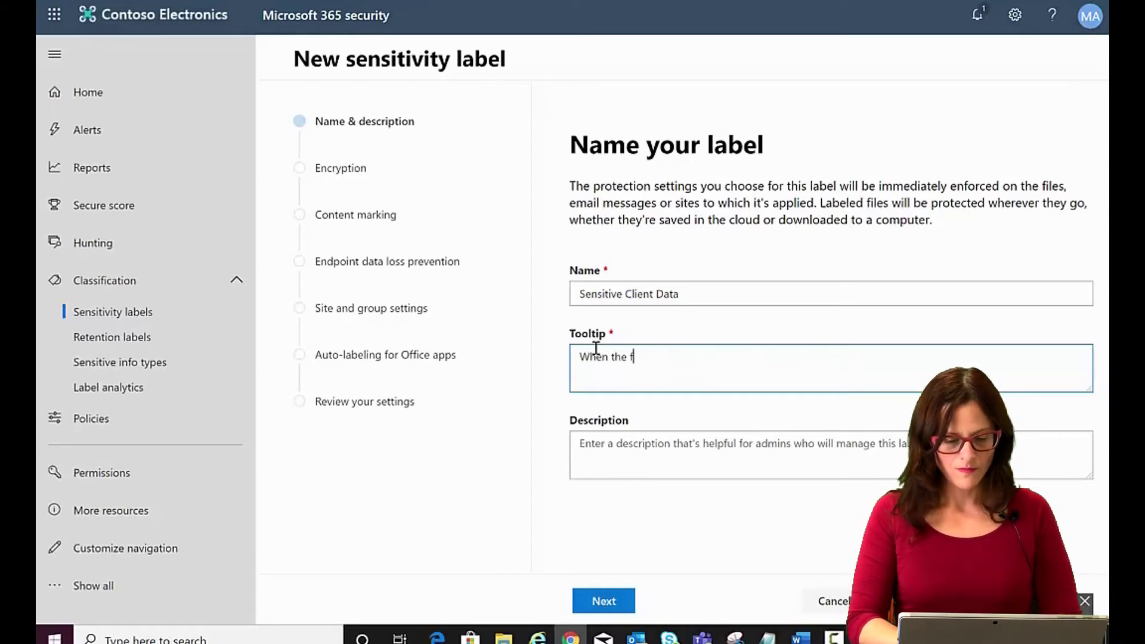
key("BackSpace")
type("content ")
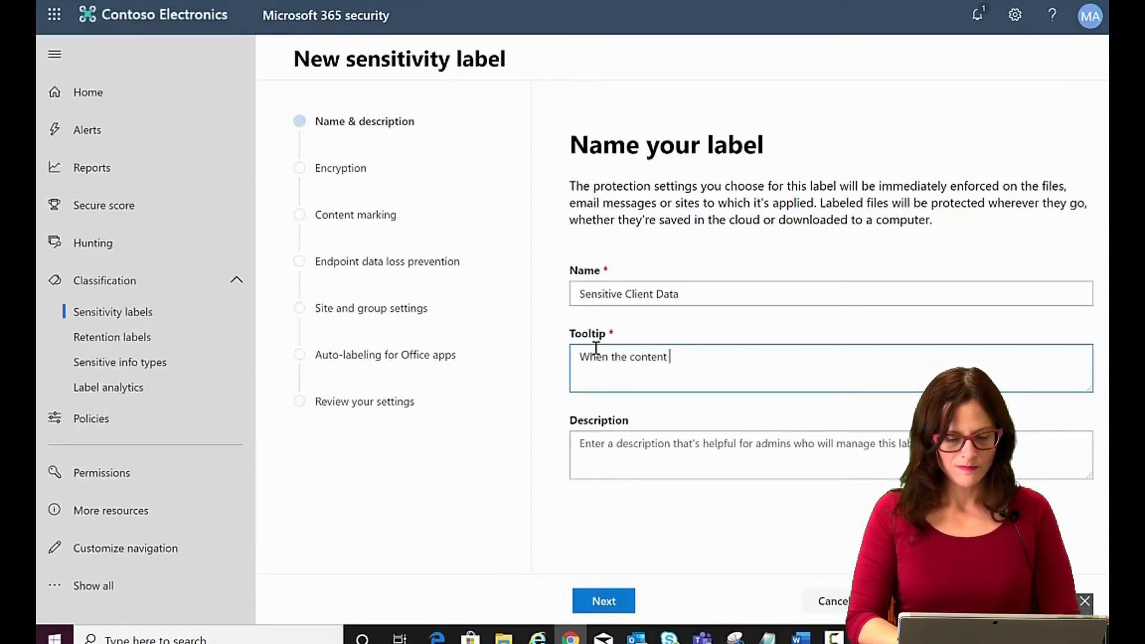
type("contains s")
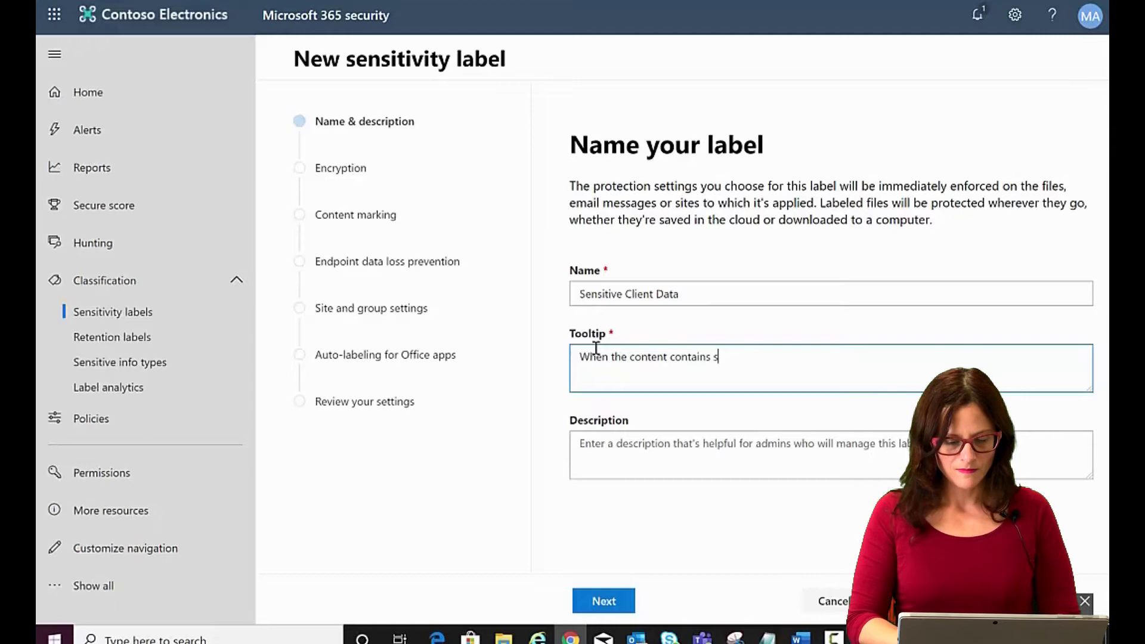
type("ensitive cl")
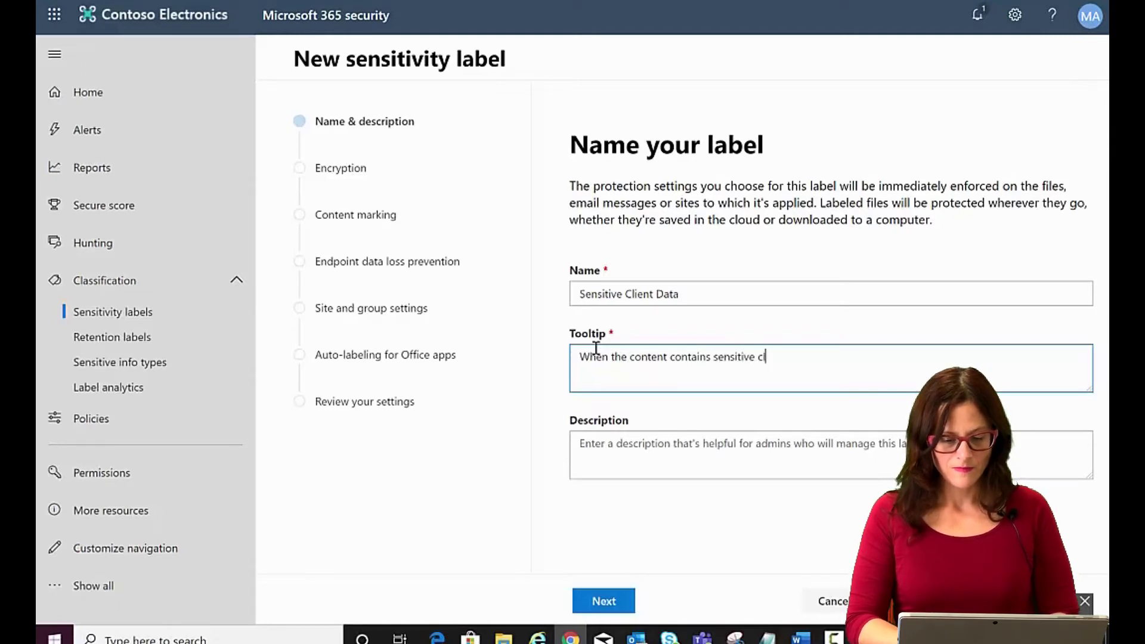
type("ient data.")
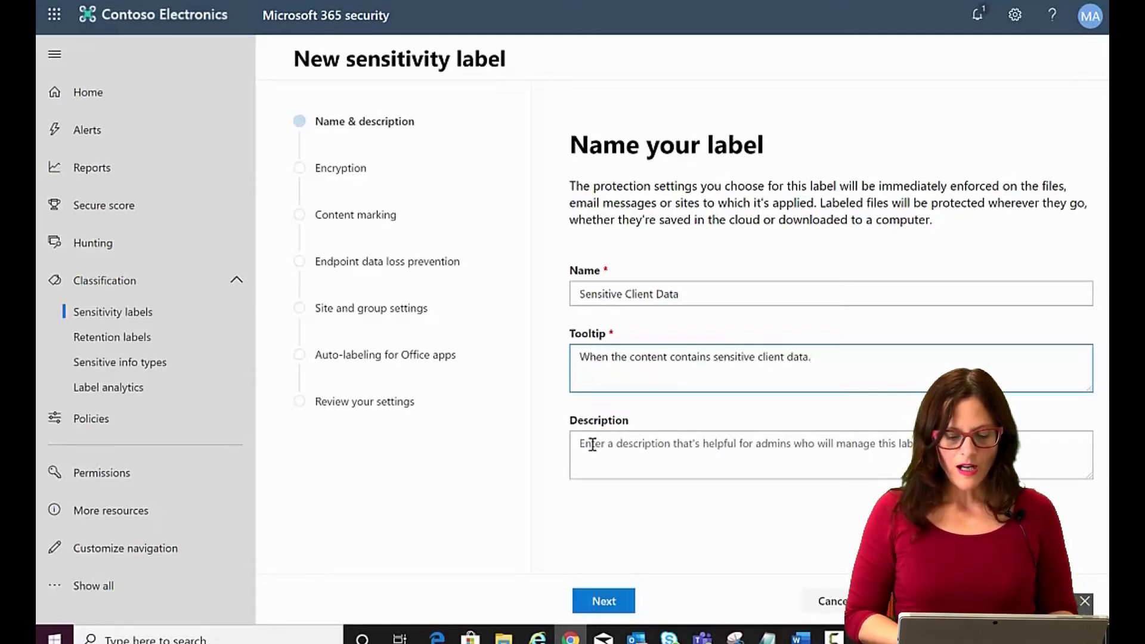
left_click(592, 447)
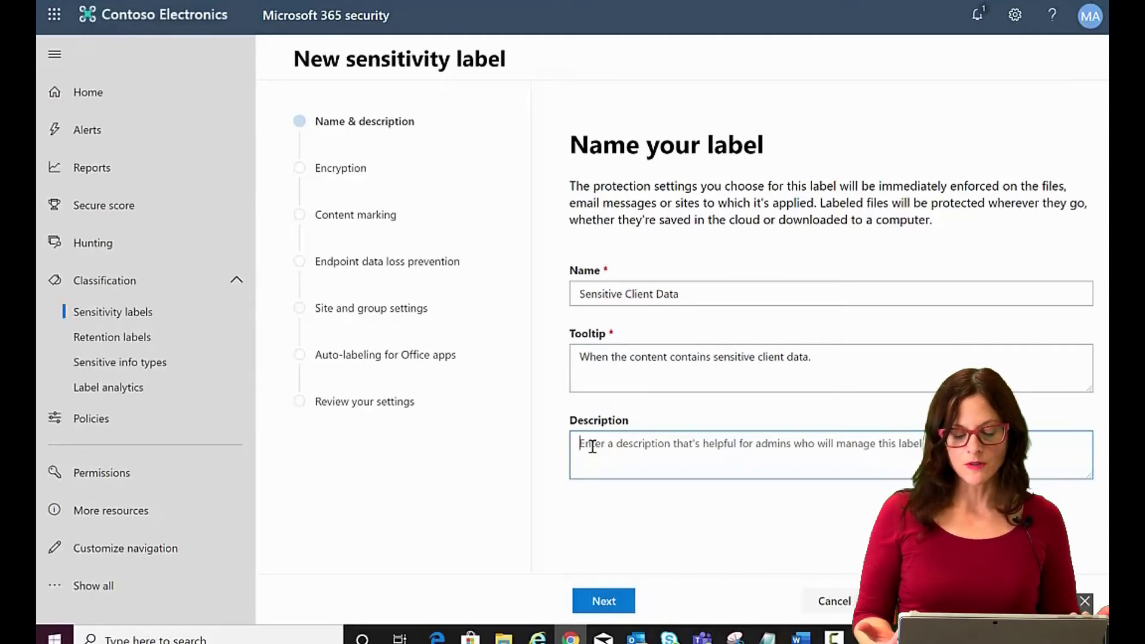
type("A")
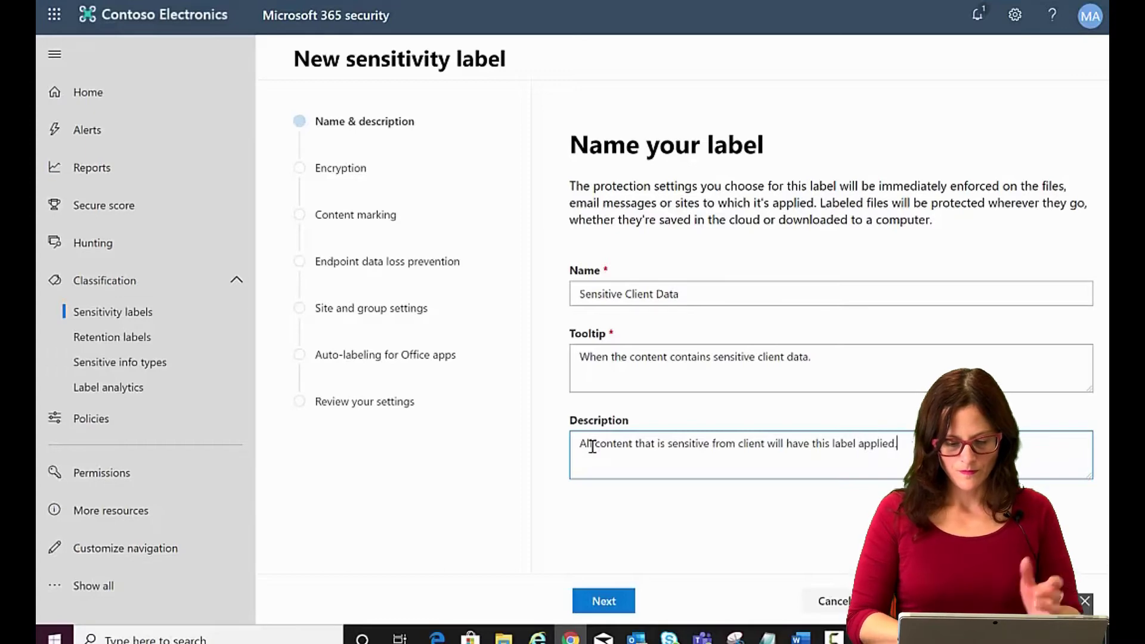
Step: Turn on encryption with user-assigned permissions, plus Outlook Do Not Forward and Office permission prompts
left_click(609, 602)
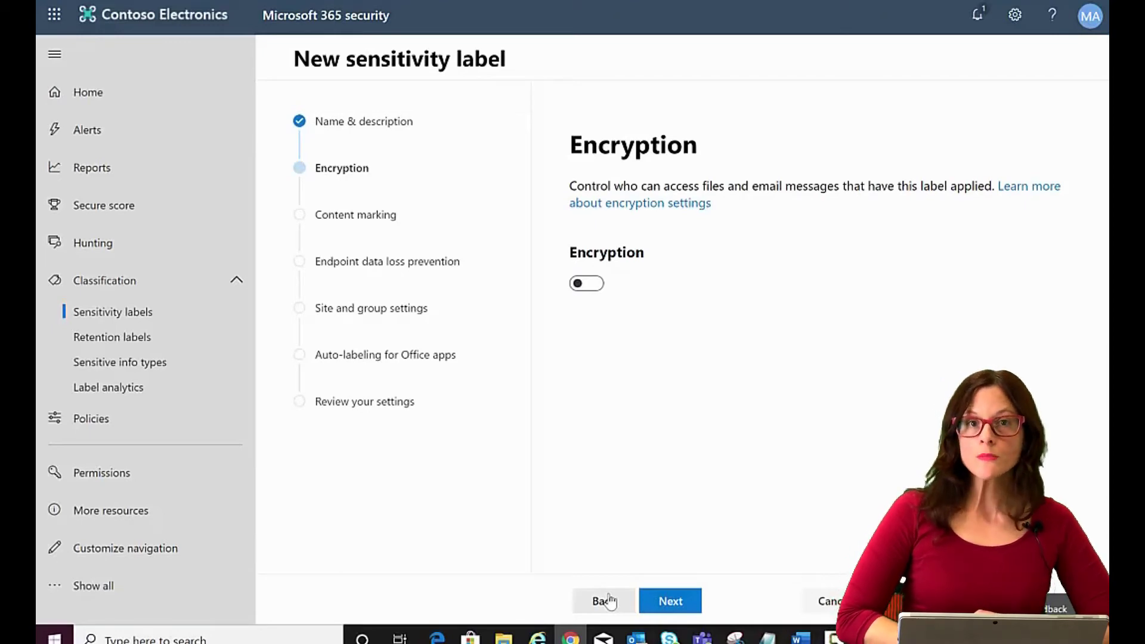
left_click(587, 284)
scroll(614, 152, "down", 3)
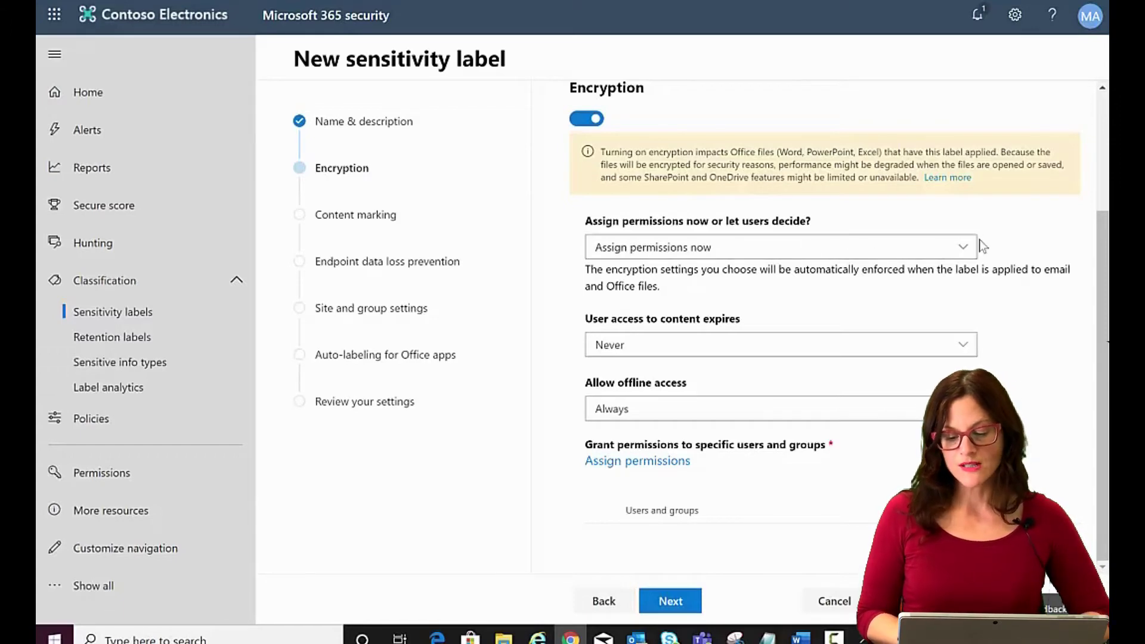
left_click(895, 247)
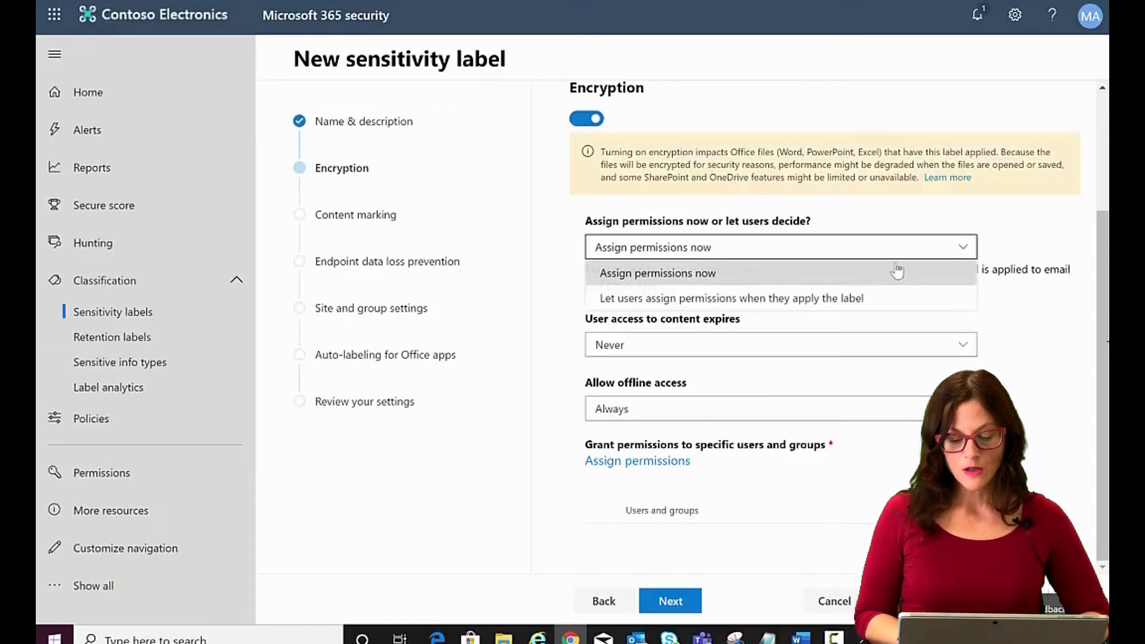
left_click(841, 299)
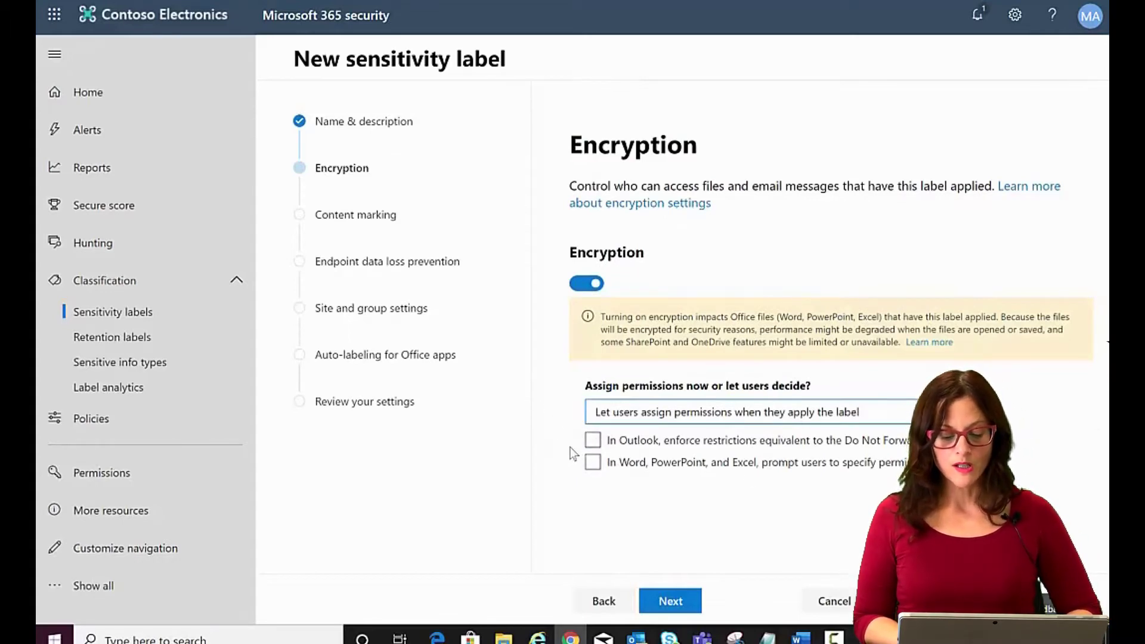
left_click(594, 442)
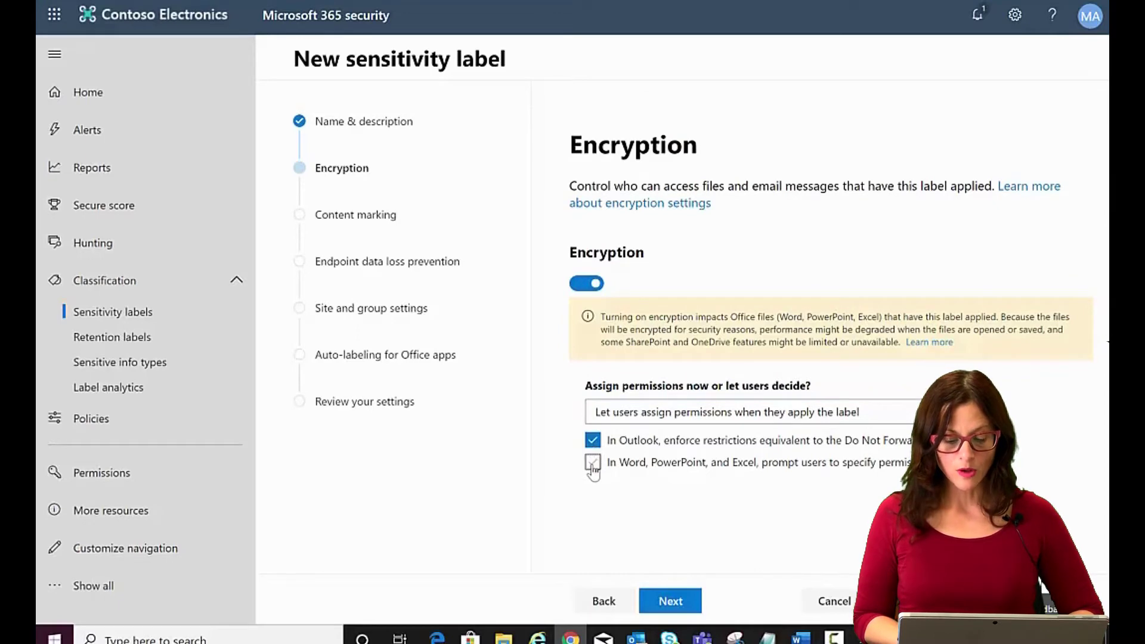
left_click(593, 464)
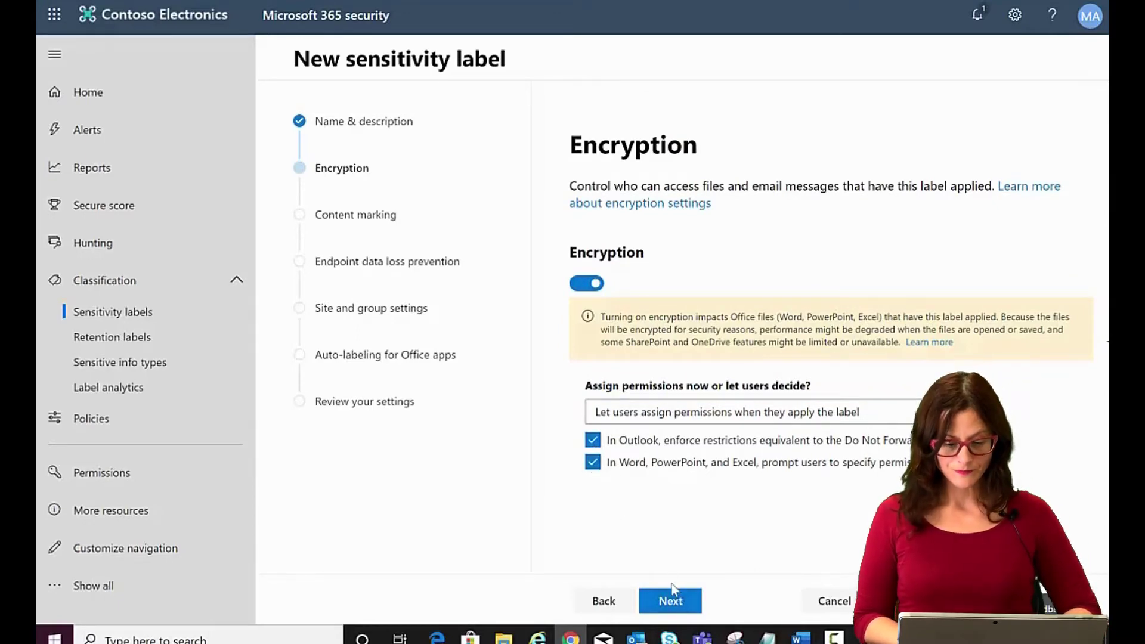
left_click(672, 600)
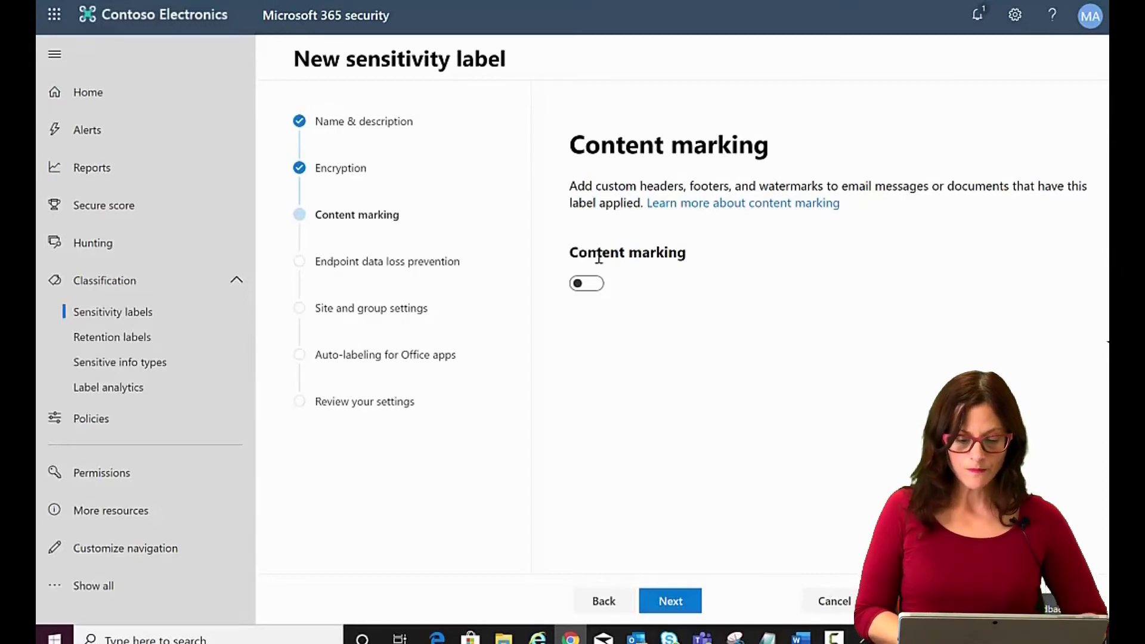
Step: Turn on content marking with a 'Client Data' watermark and save it
left_click(591, 285)
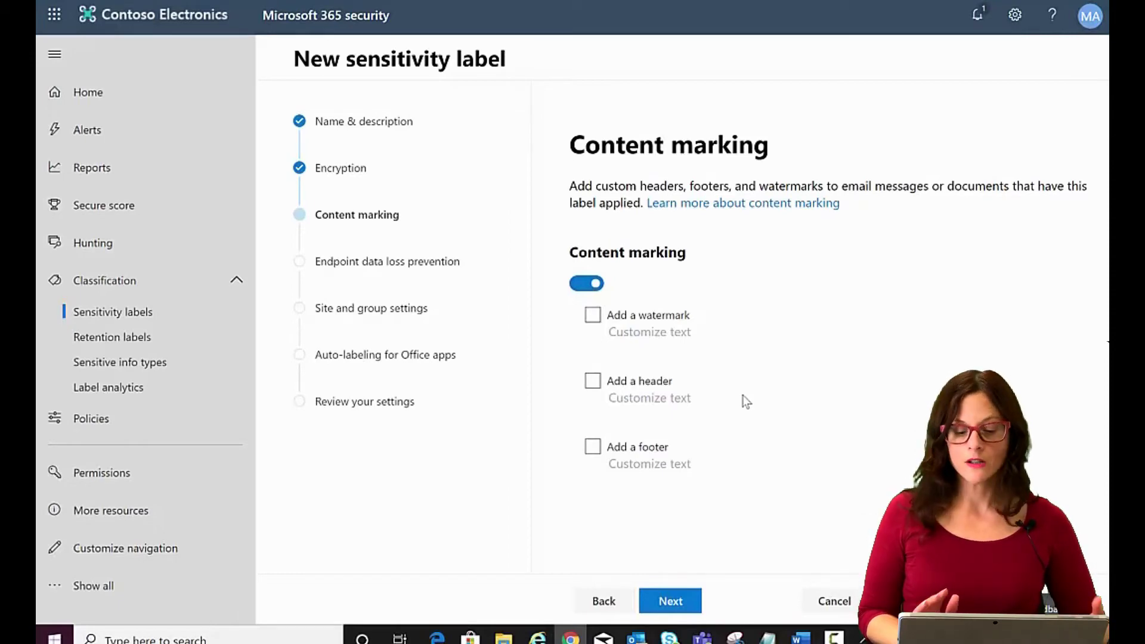
left_click(595, 317)
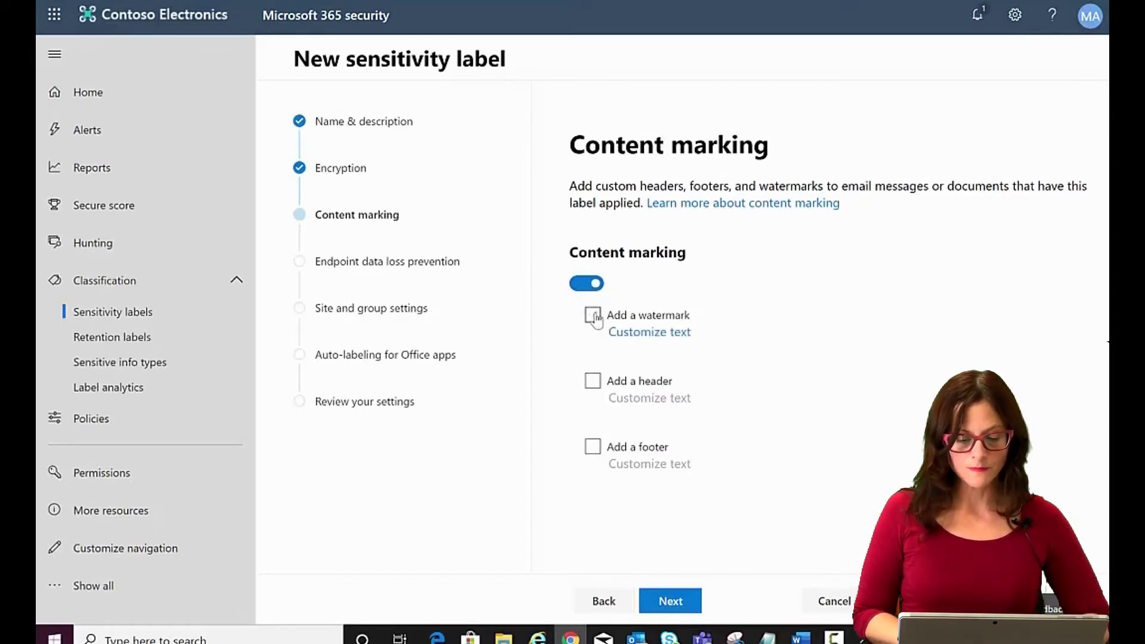
left_click(676, 336)
left_click(714, 178)
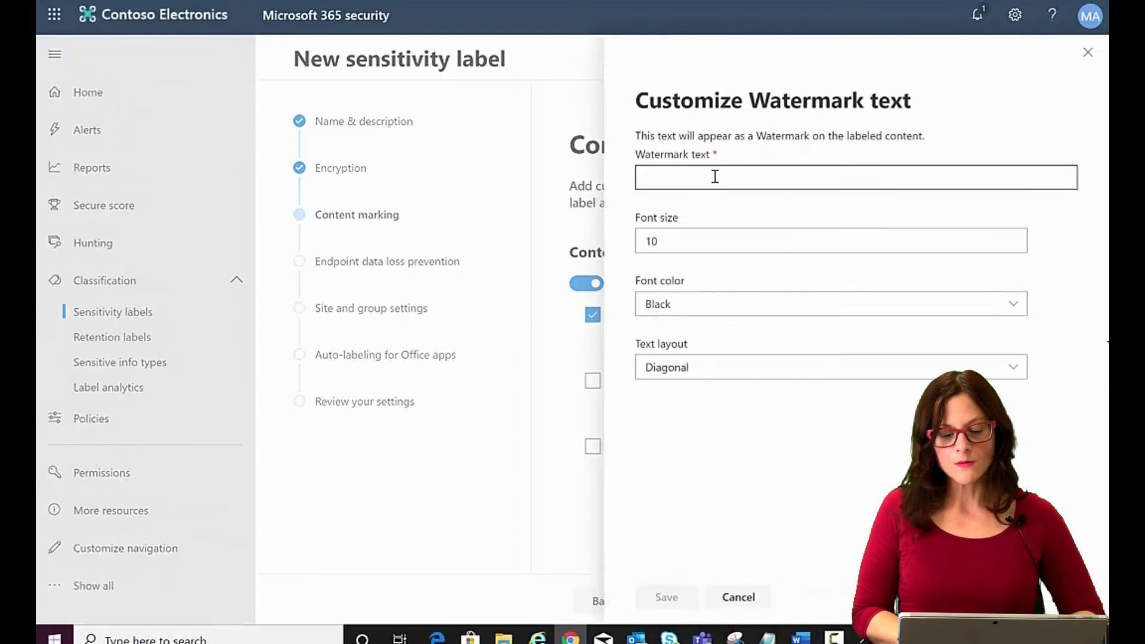
type("Client Data")
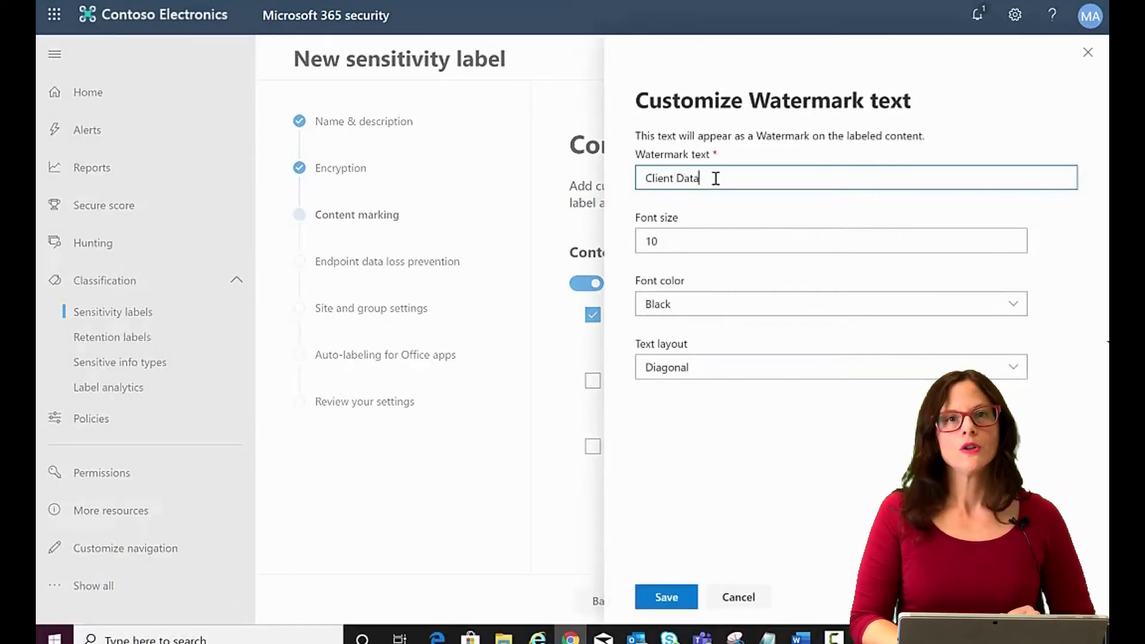
left_click(667, 599)
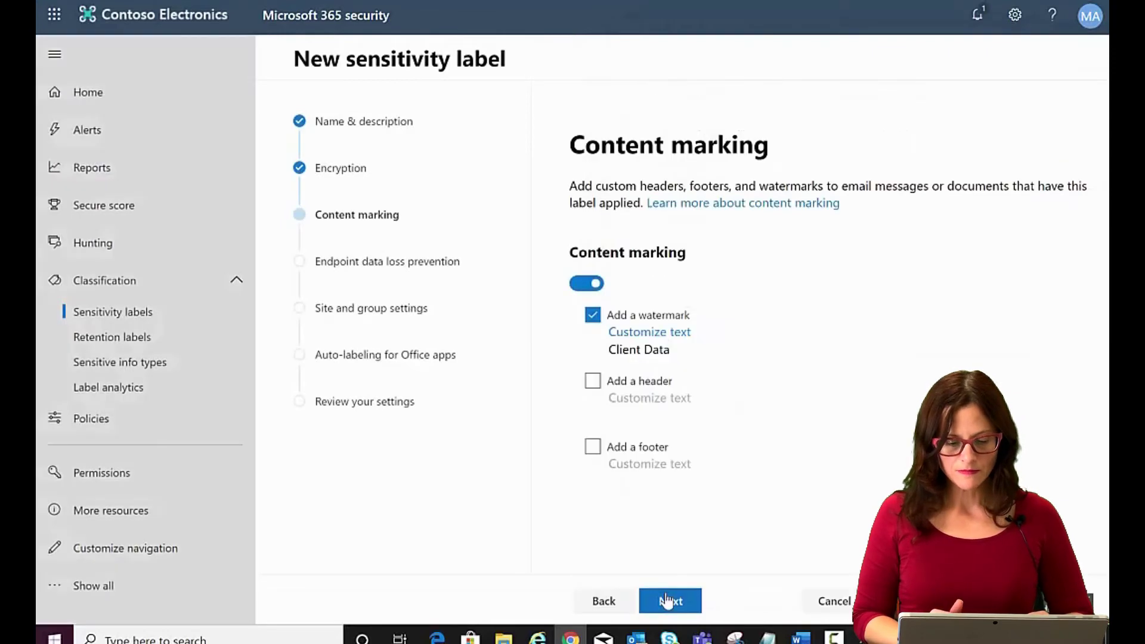
left_click(667, 600)
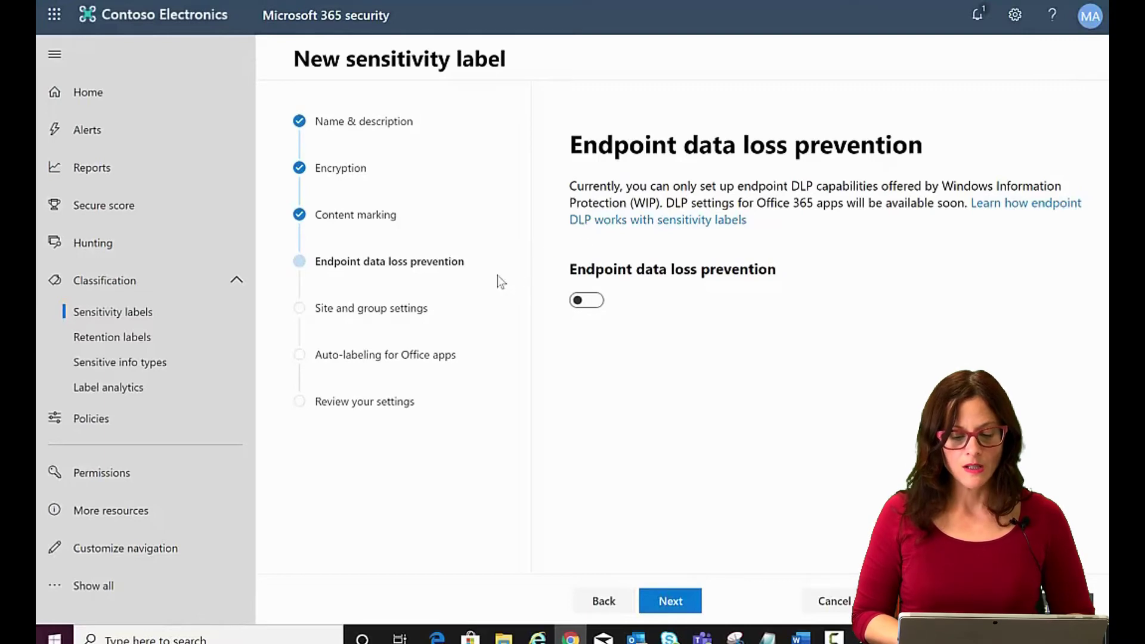
Step: Skip the Endpoint DLP and Site and group settings steps, leaving both off
left_click(672, 604)
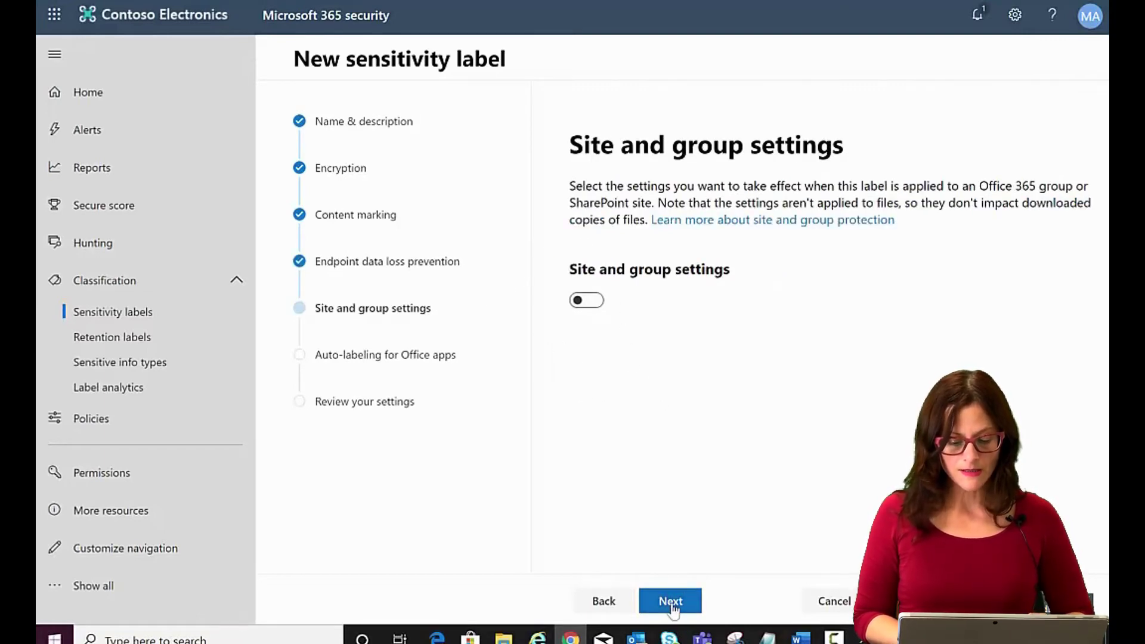
left_click(671, 603)
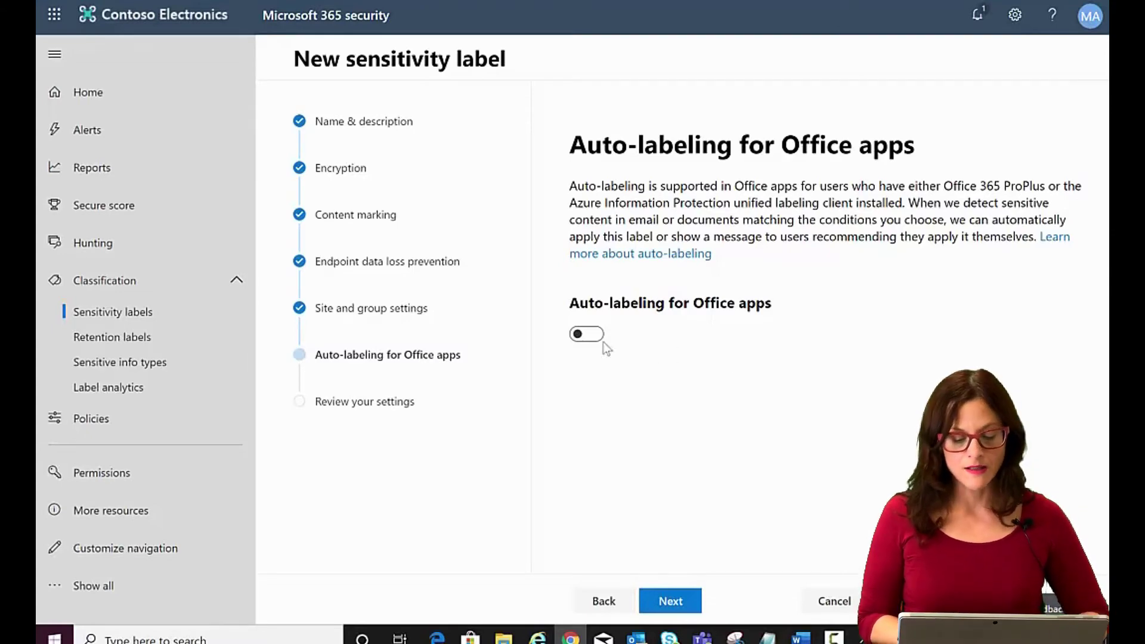
Step: Turn on Office auto-labeling when content contains the Brazil National ID Card (RG) sensitive type
left_click(588, 335)
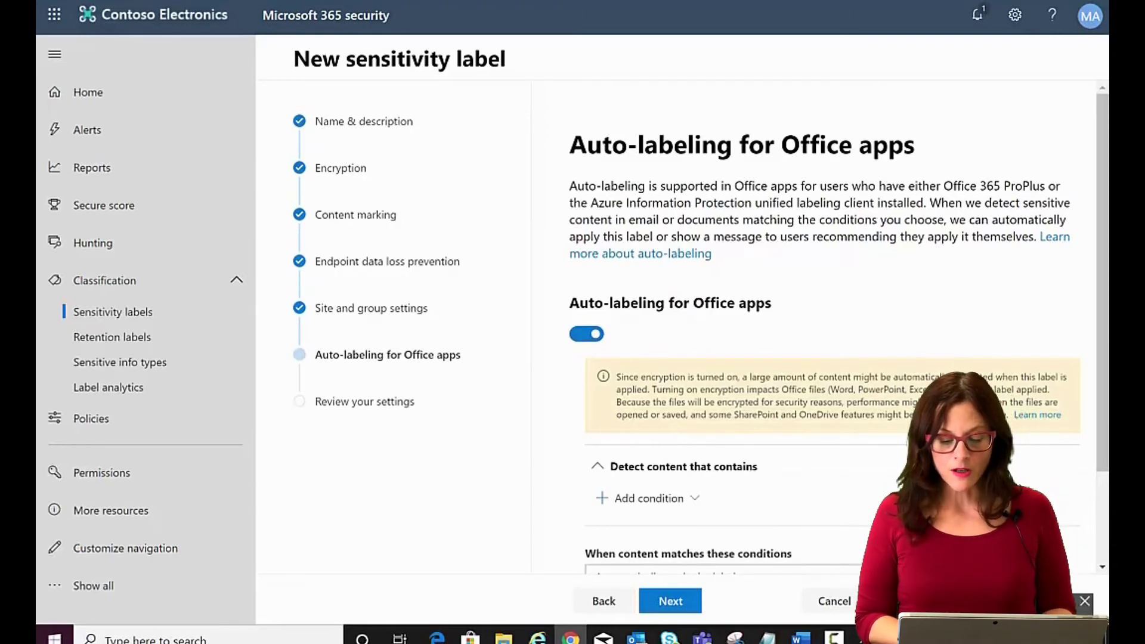
scroll(1100, 303, "down", 2)
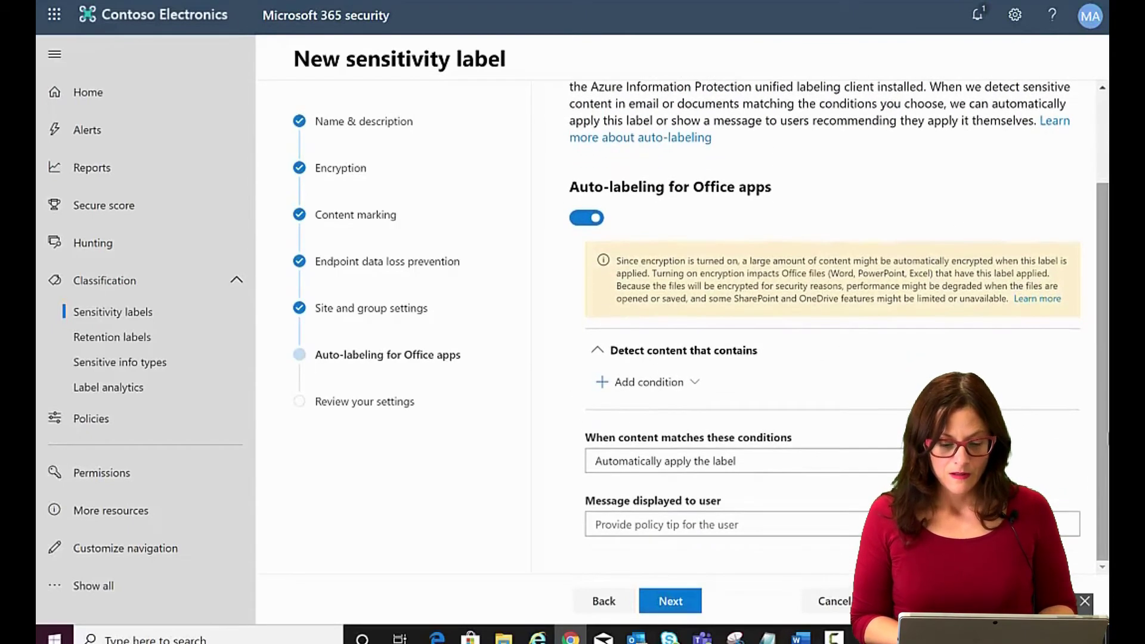
right_click(1102, 433)
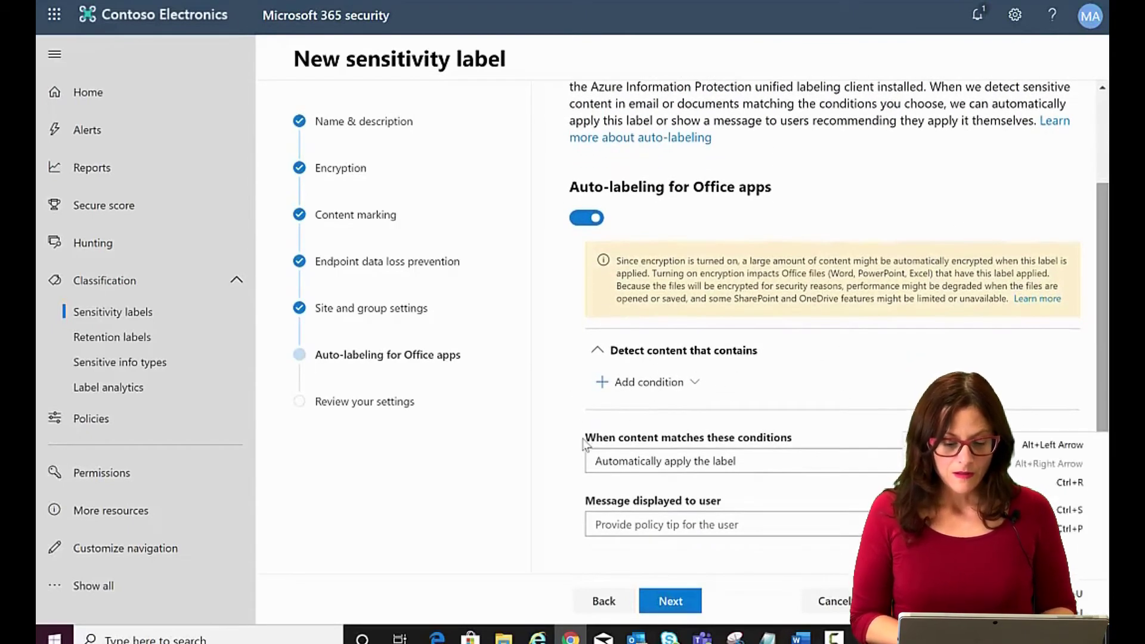
left_click(644, 383)
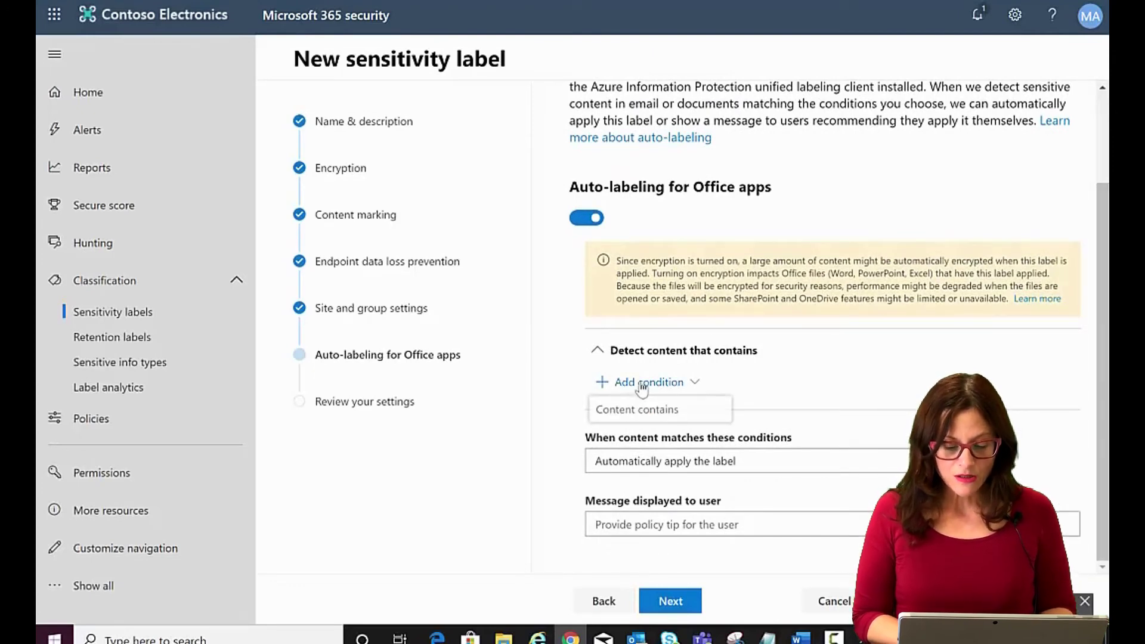
left_click(671, 420)
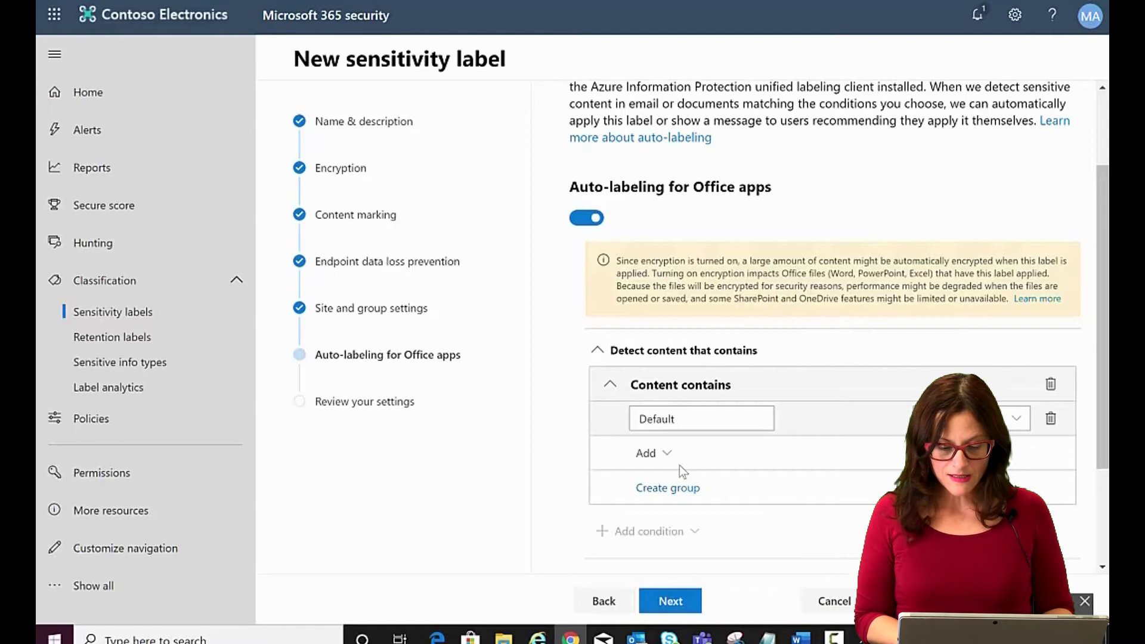
left_click(662, 455)
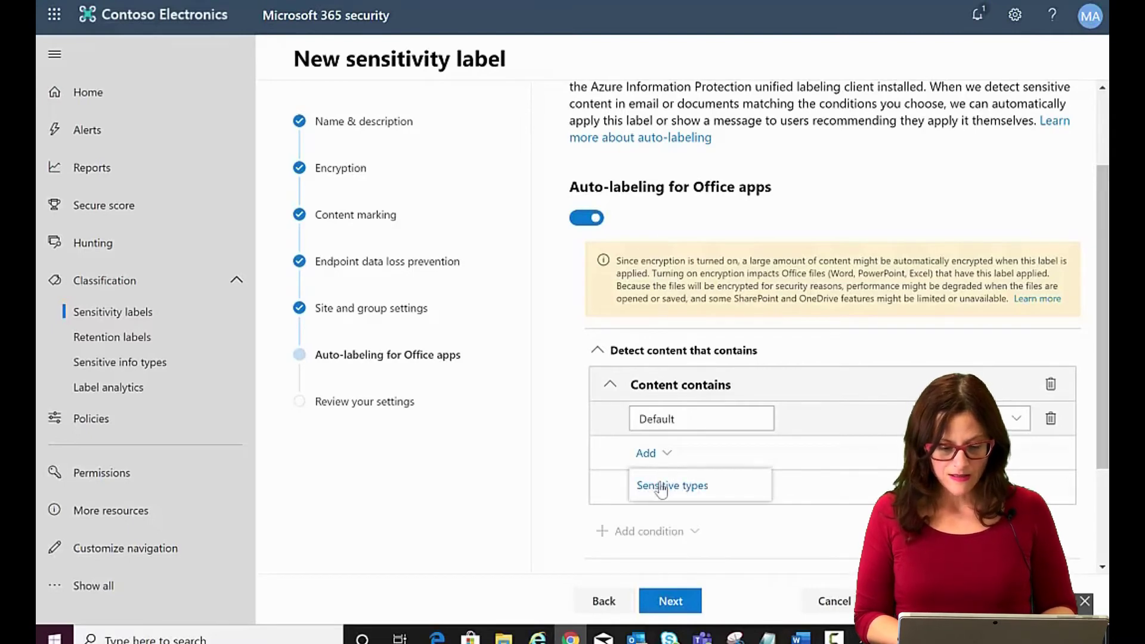
left_click(661, 486)
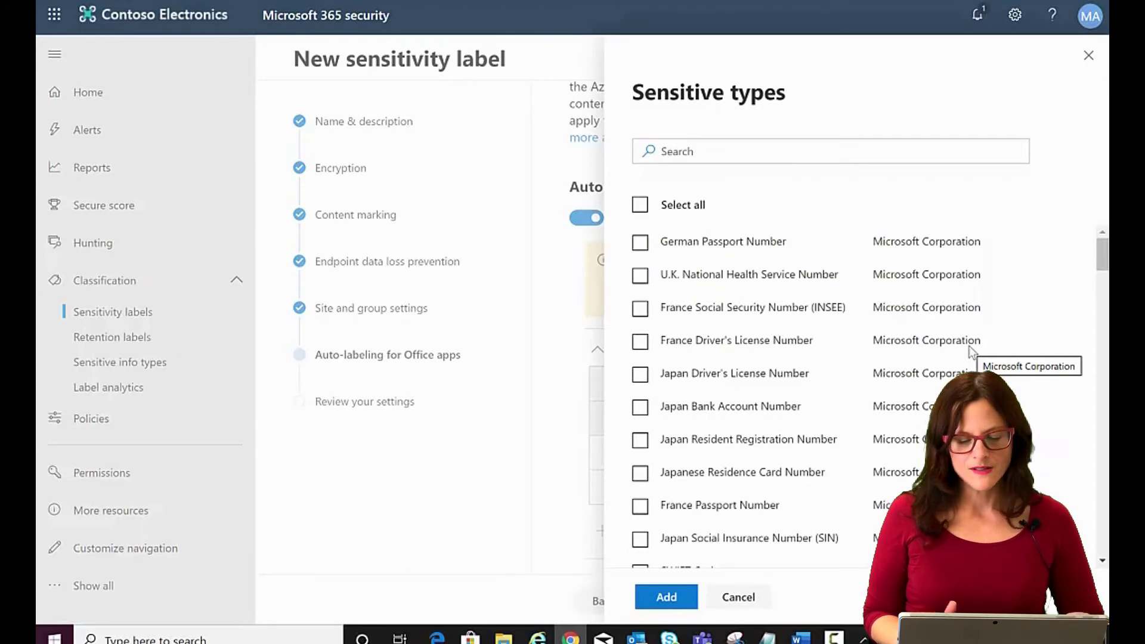
left_click_drag(1103, 255, 1103, 386)
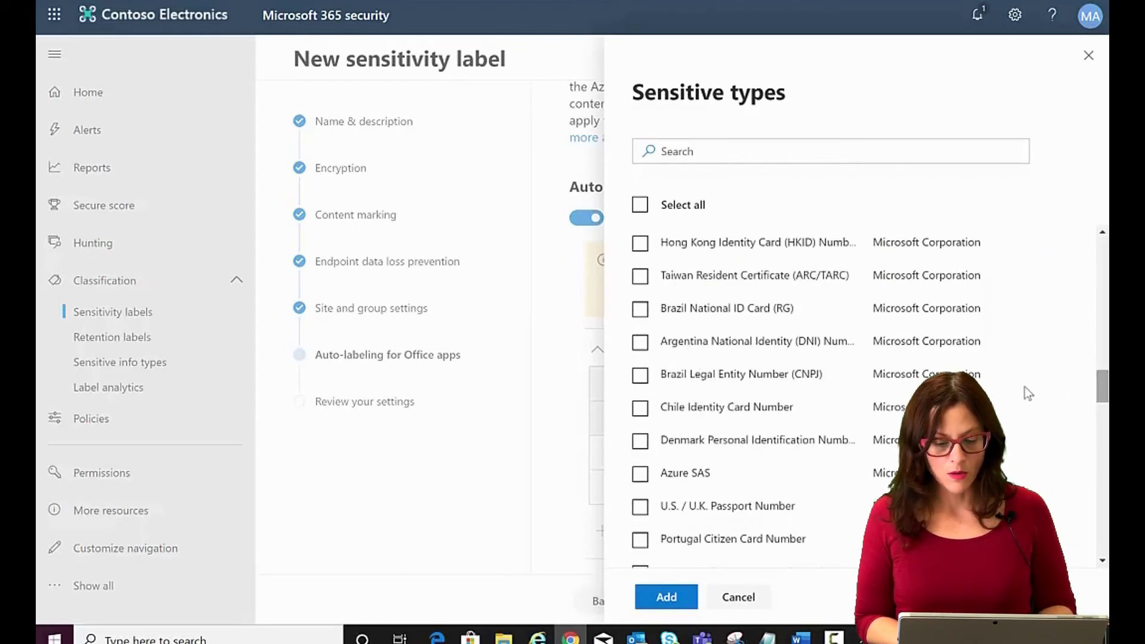
left_click(640, 310)
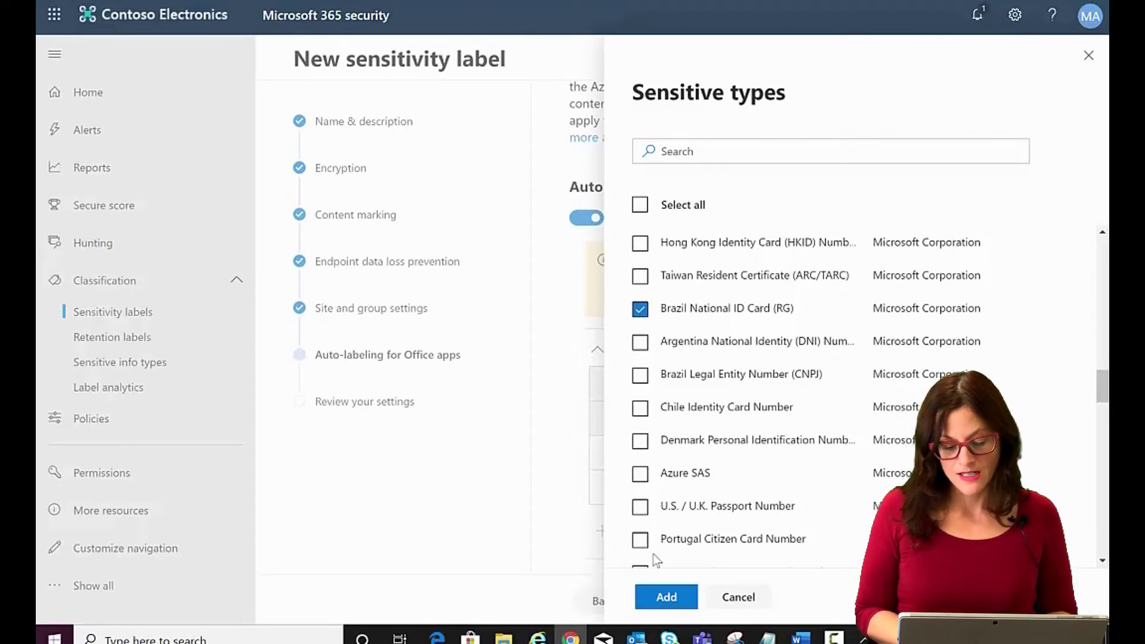
left_click(657, 596)
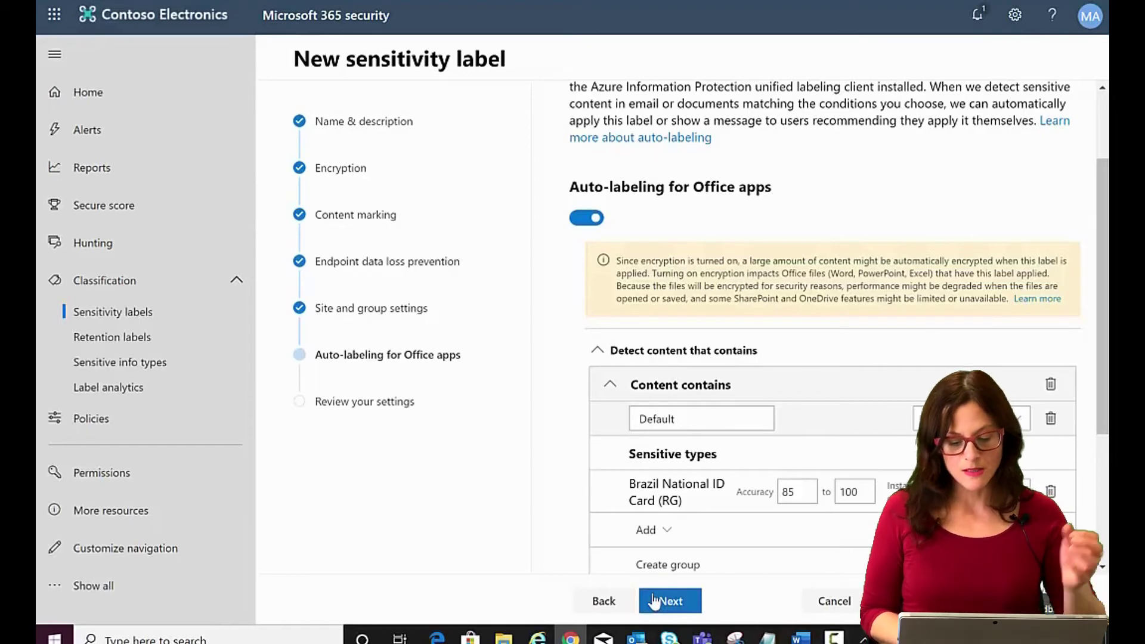
left_click(655, 601)
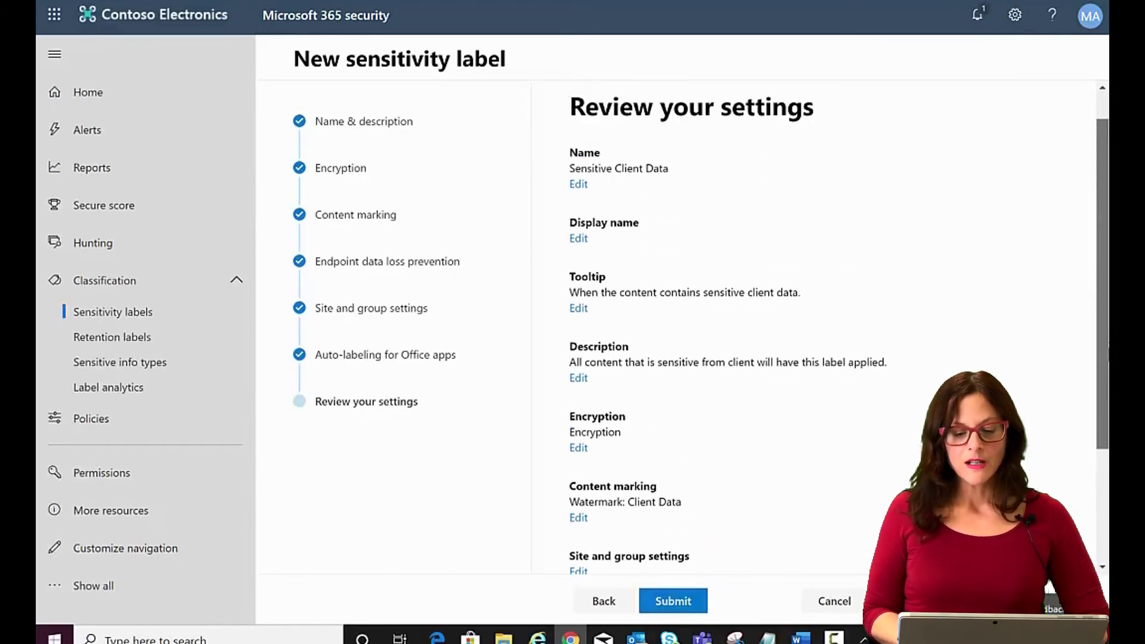
Step: Review the Sensitive Client Data label settings and submit the label
scroll(835, 334, "down", 2)
scroll(835, 334, "up", 2)
scroll(835, 334, "down", 1)
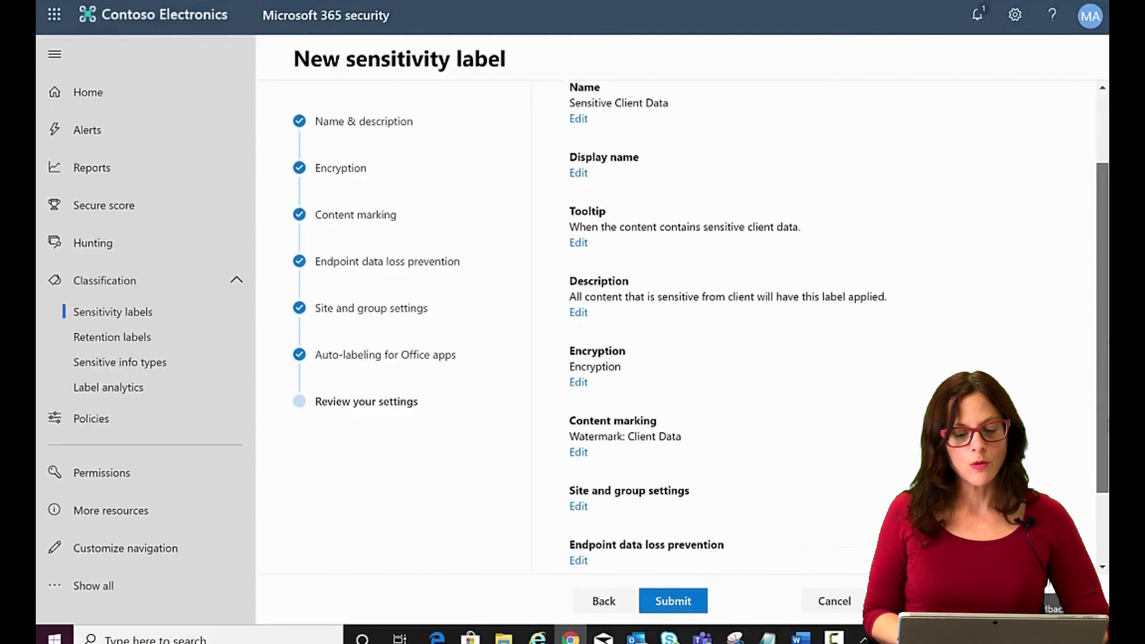
scroll(716, 328, "down", 1)
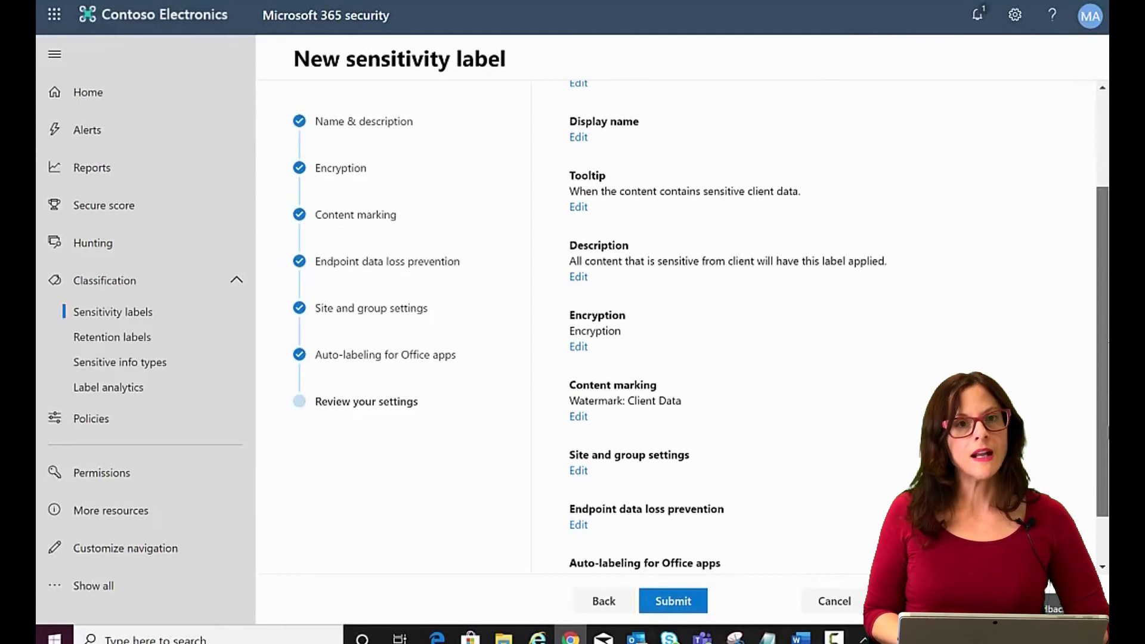
left_click(670, 604)
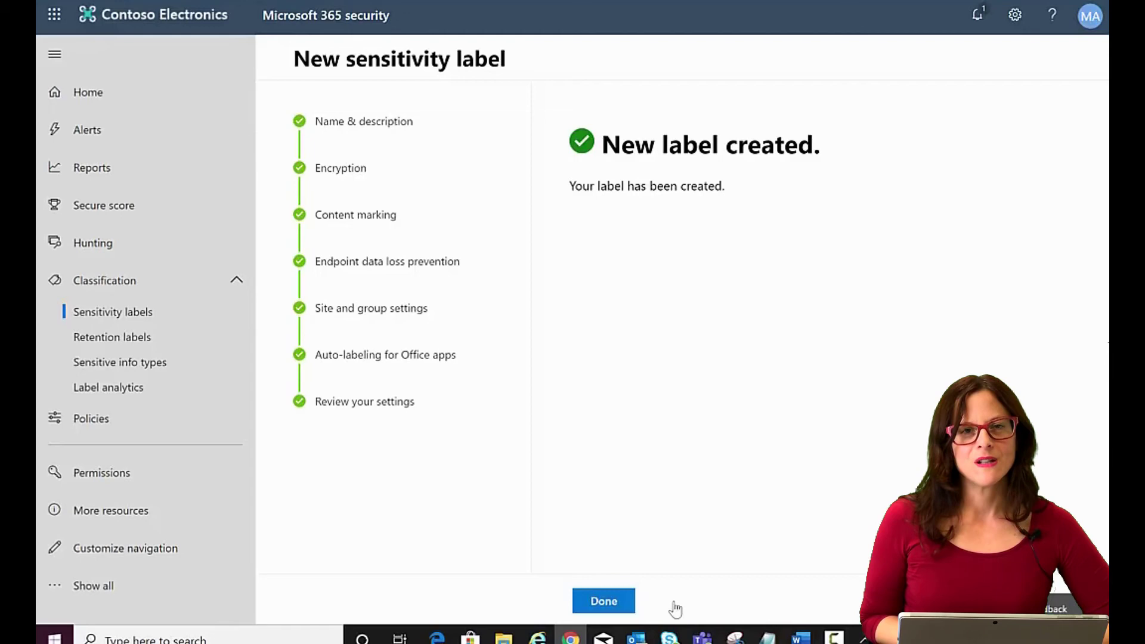
Step: Publish Sensitive Client Data in a new label policy targeting all users and groups
left_click(604, 601)
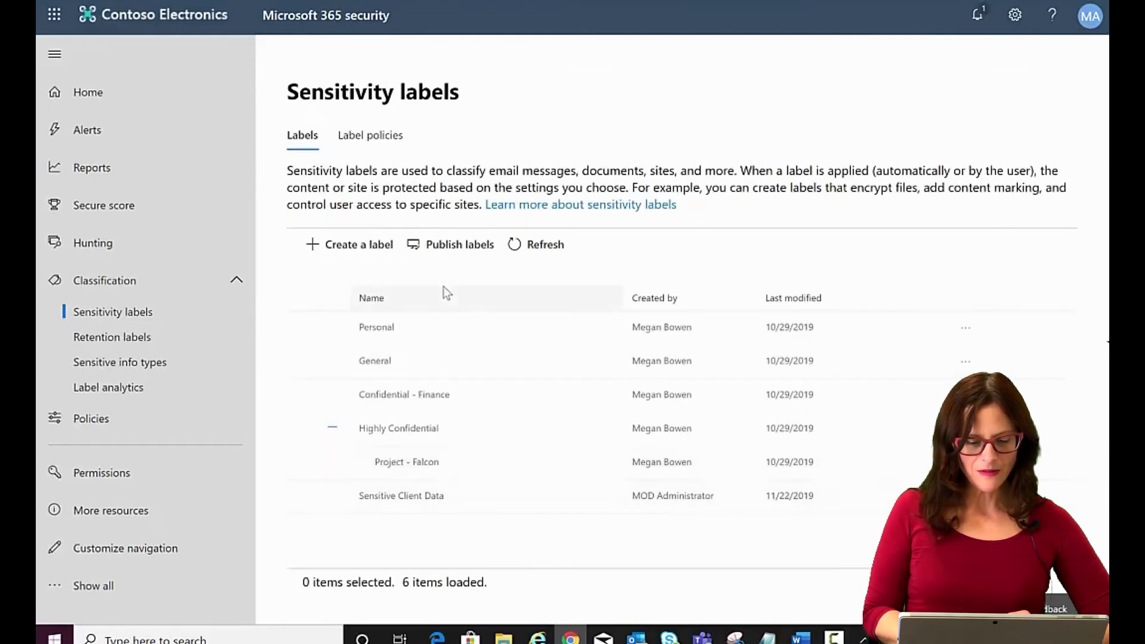
left_click(305, 501)
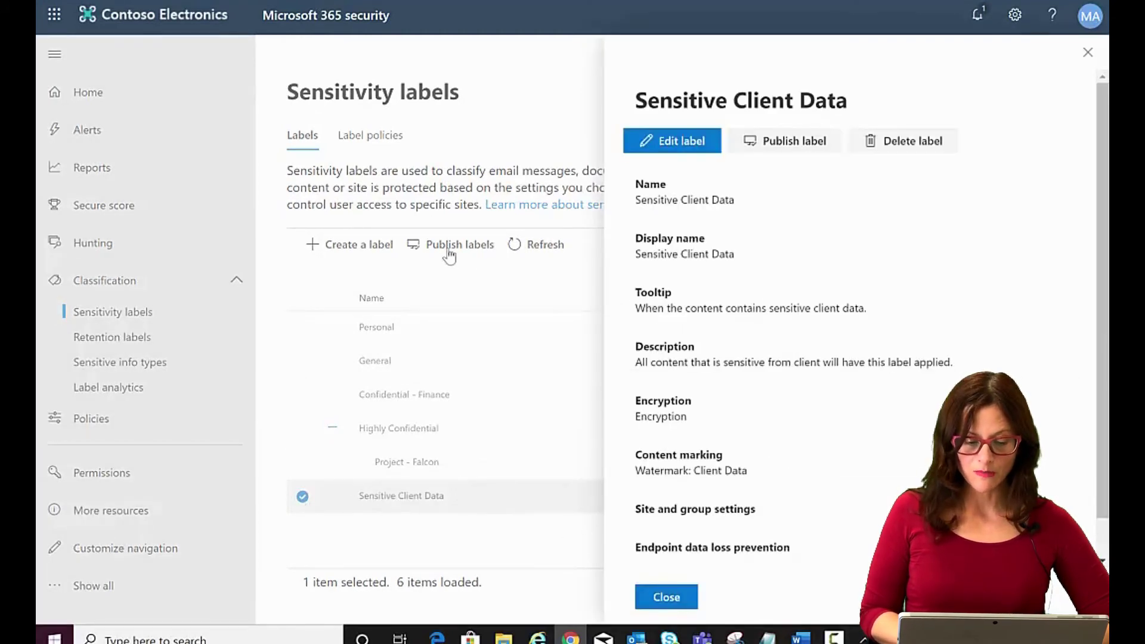
left_click(779, 142)
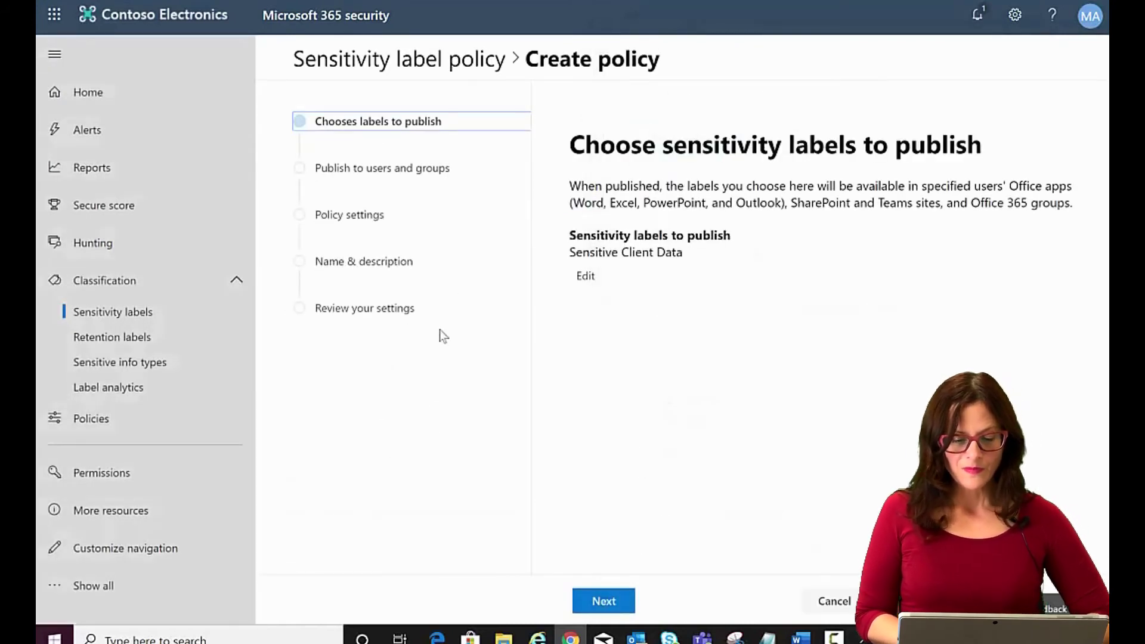
left_click(604, 601)
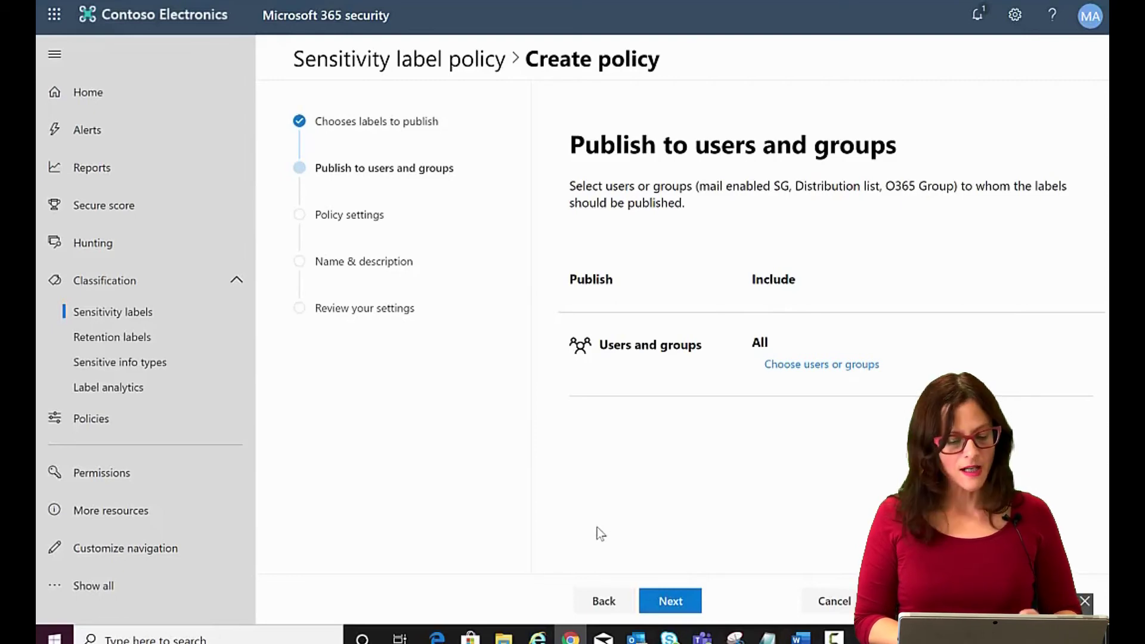
left_click(673, 606)
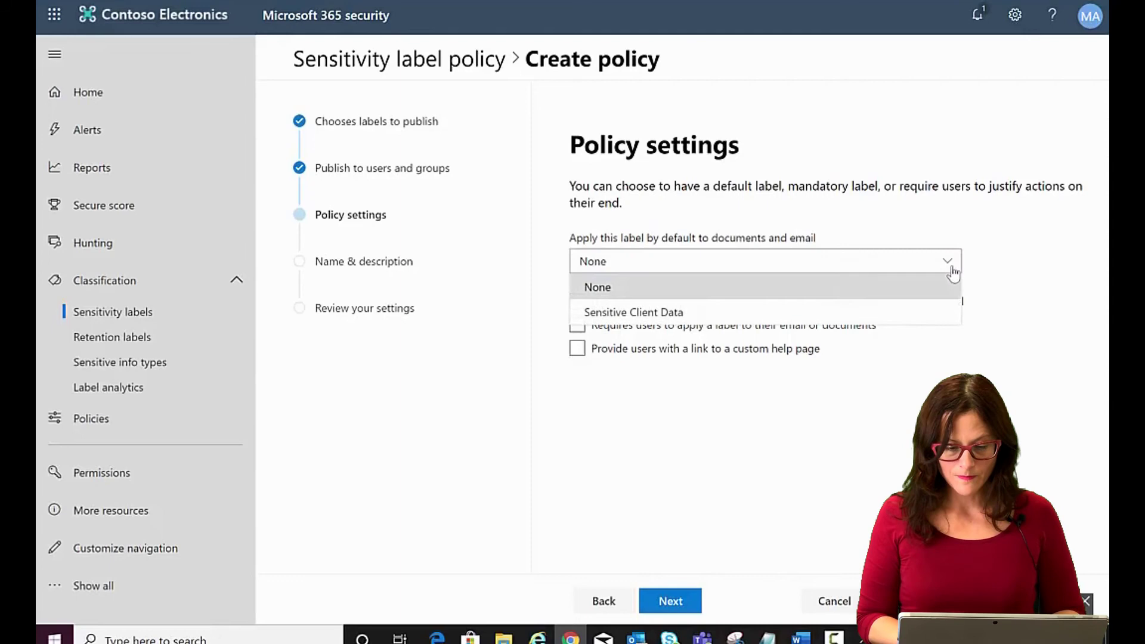
Step: Make Sensitive Client Data the default label, requiring labels and justification, with the help page link off
left_click(692, 314)
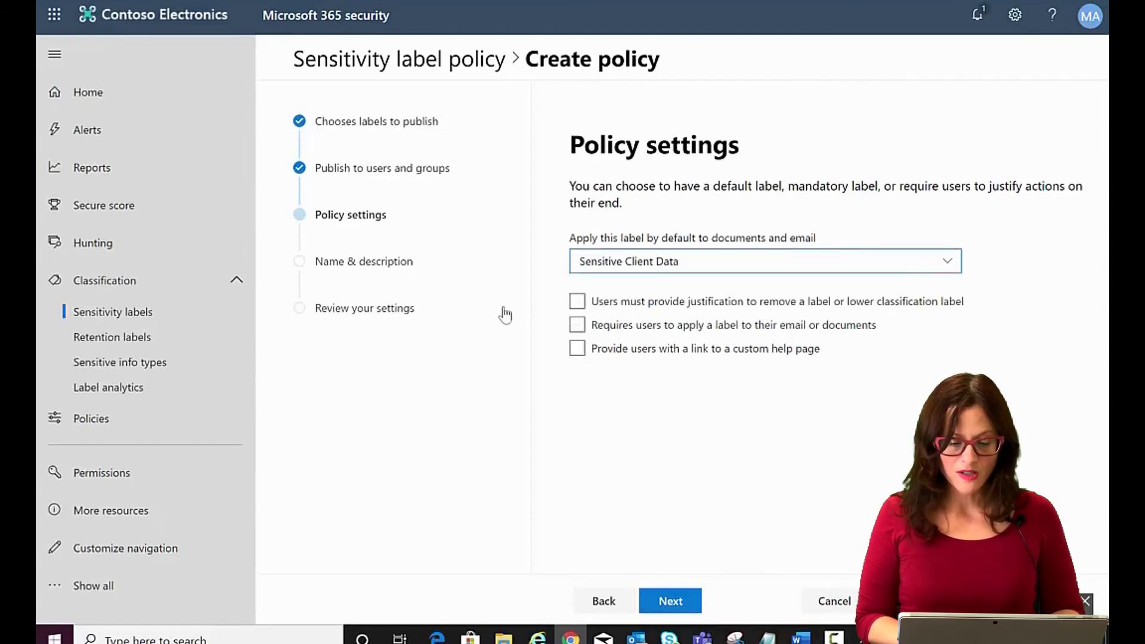
left_click(609, 354)
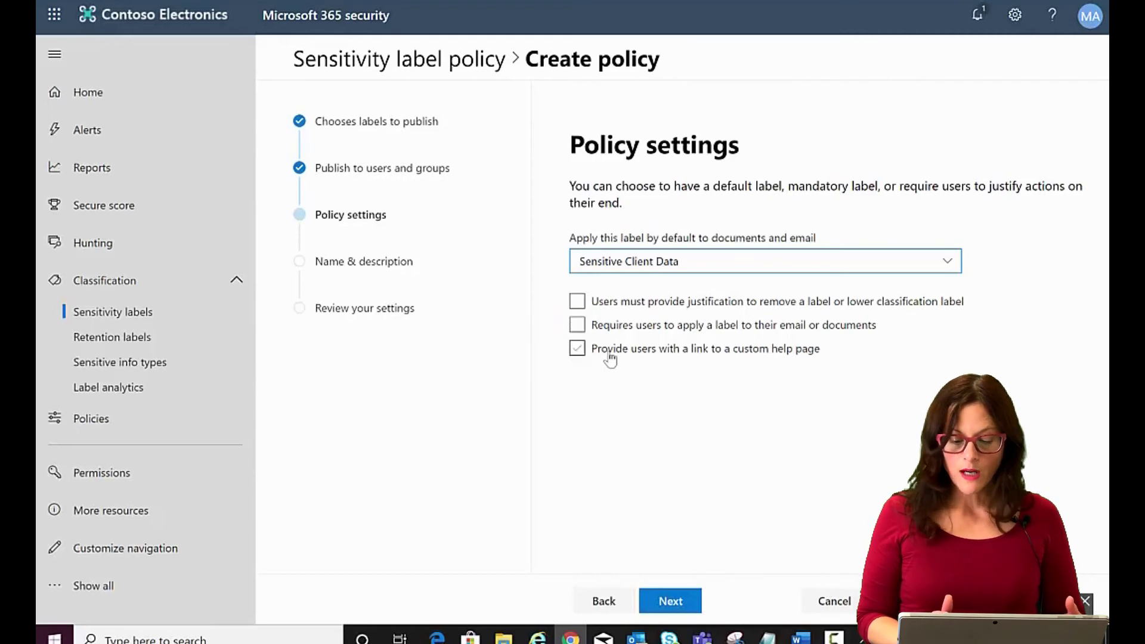
left_click(609, 353)
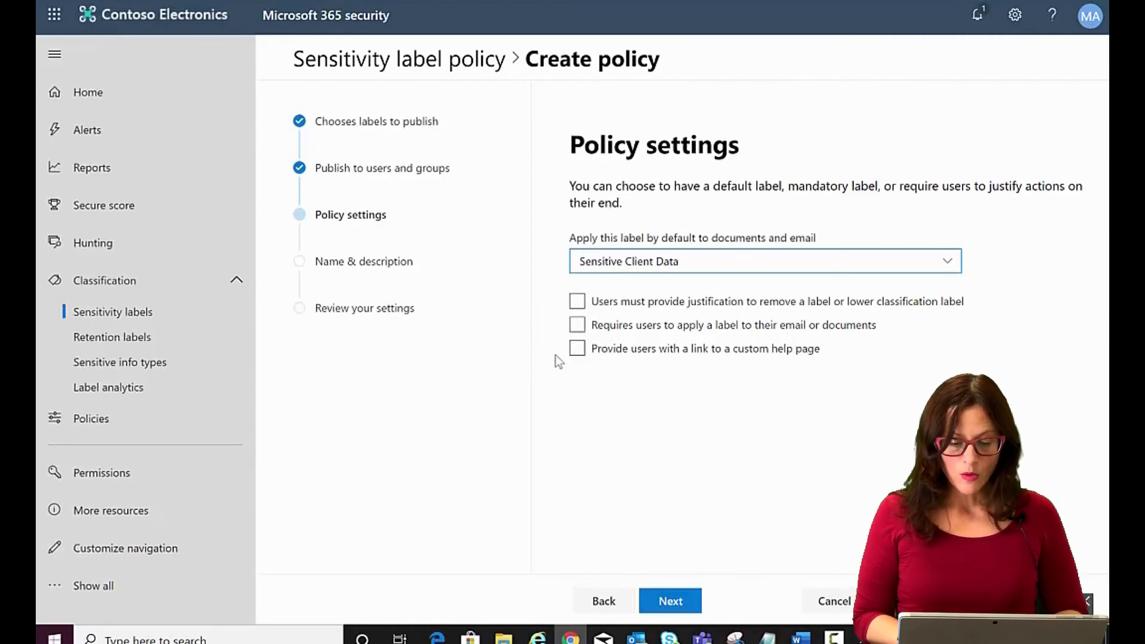
left_click(578, 349)
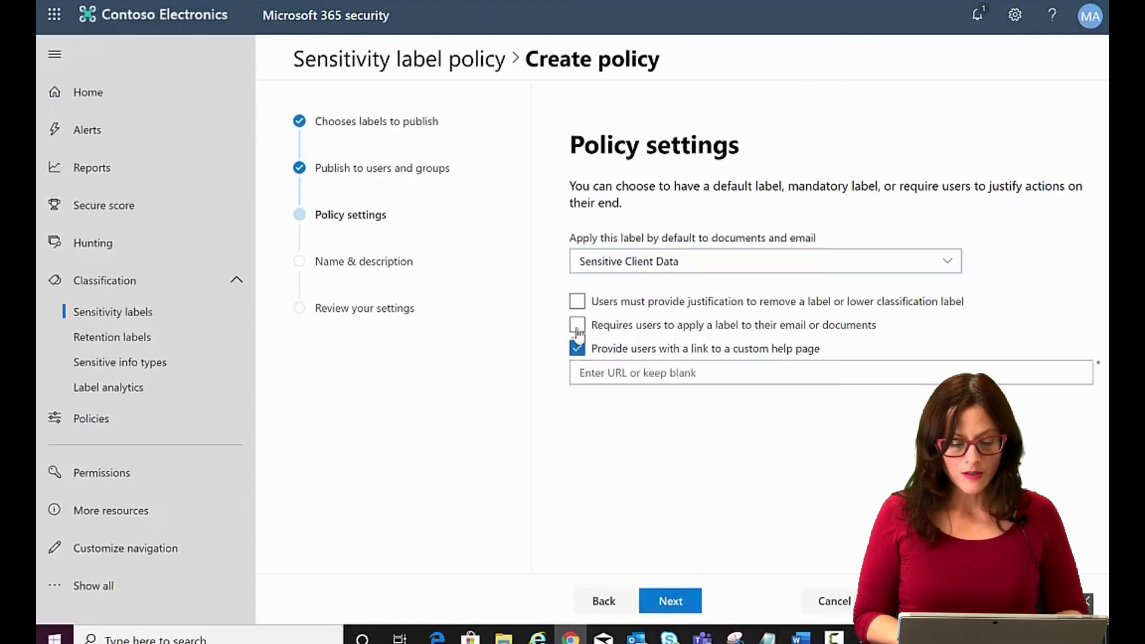
left_click(578, 327)
left_click(577, 303)
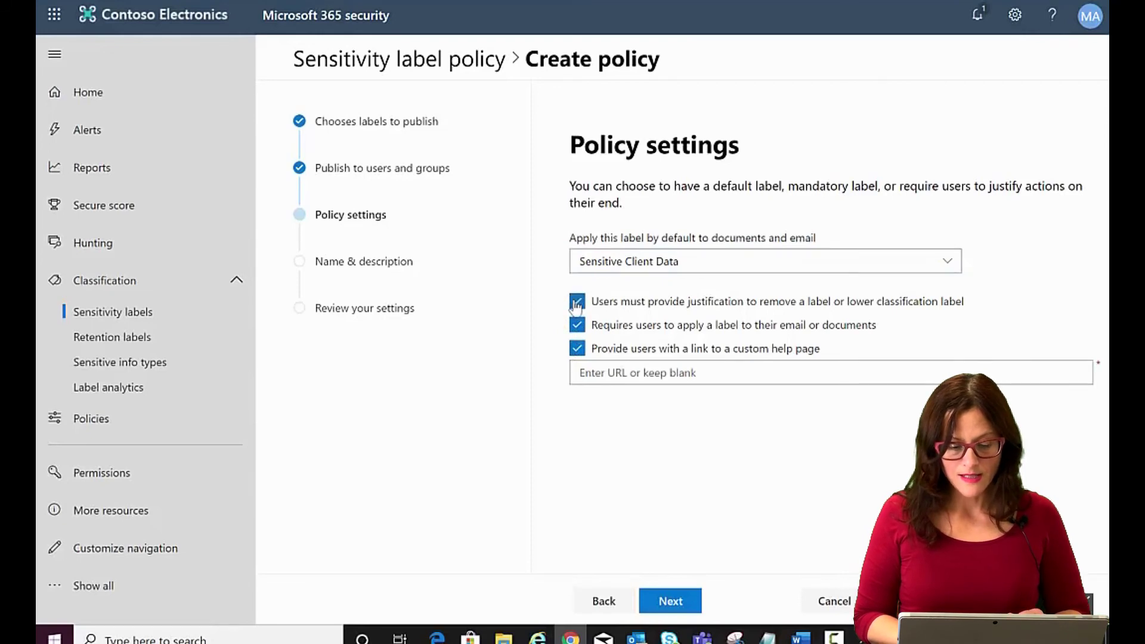
left_click(577, 349)
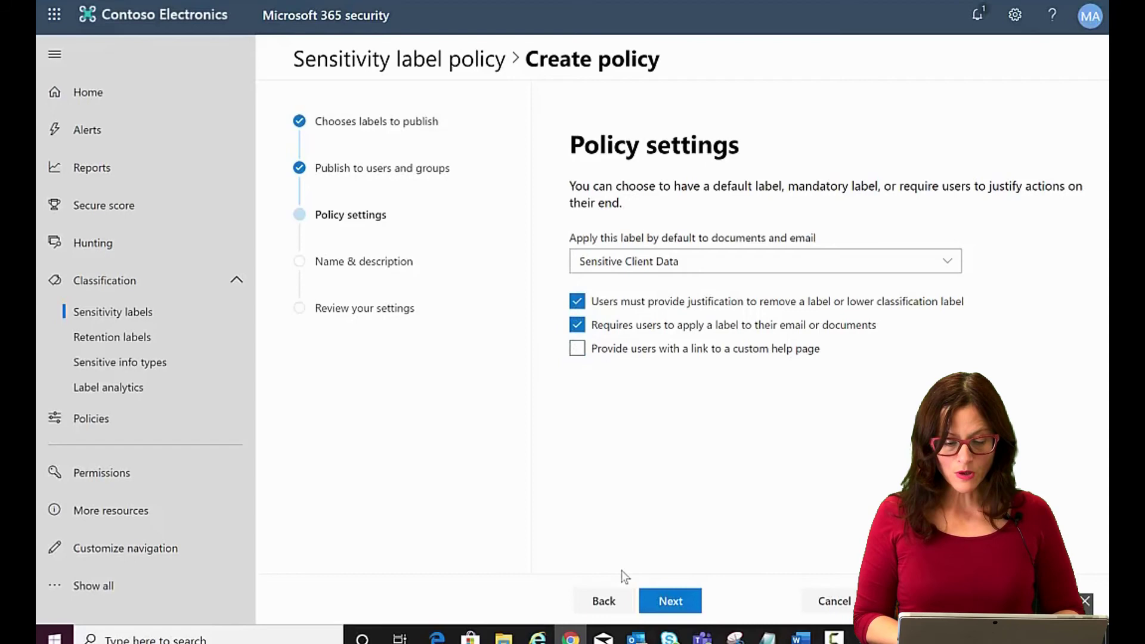
left_click(698, 606)
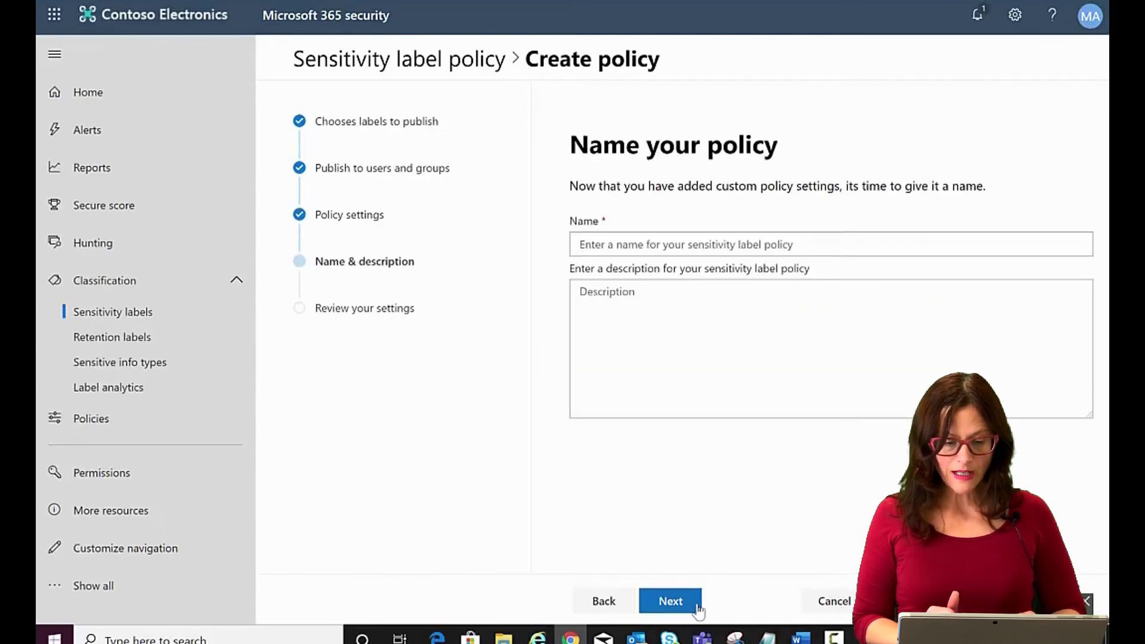
Step: Name the policy 'Client Sensitive Data' with description 'this is for external data received from clients'
left_click(632, 247)
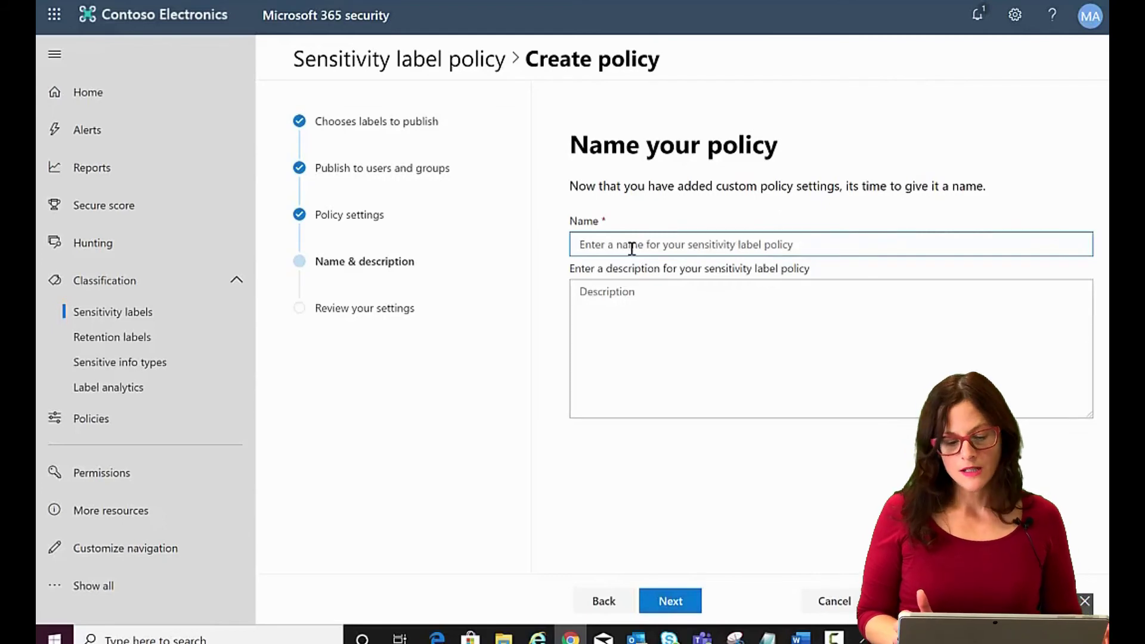
type("Client S")
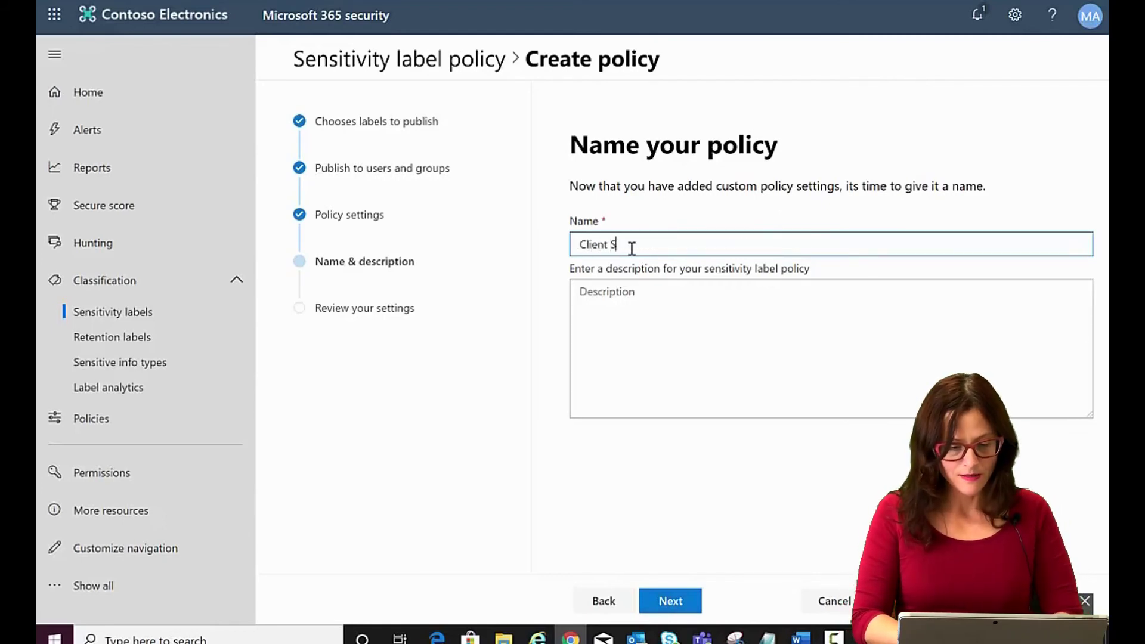
type("ensitive Data")
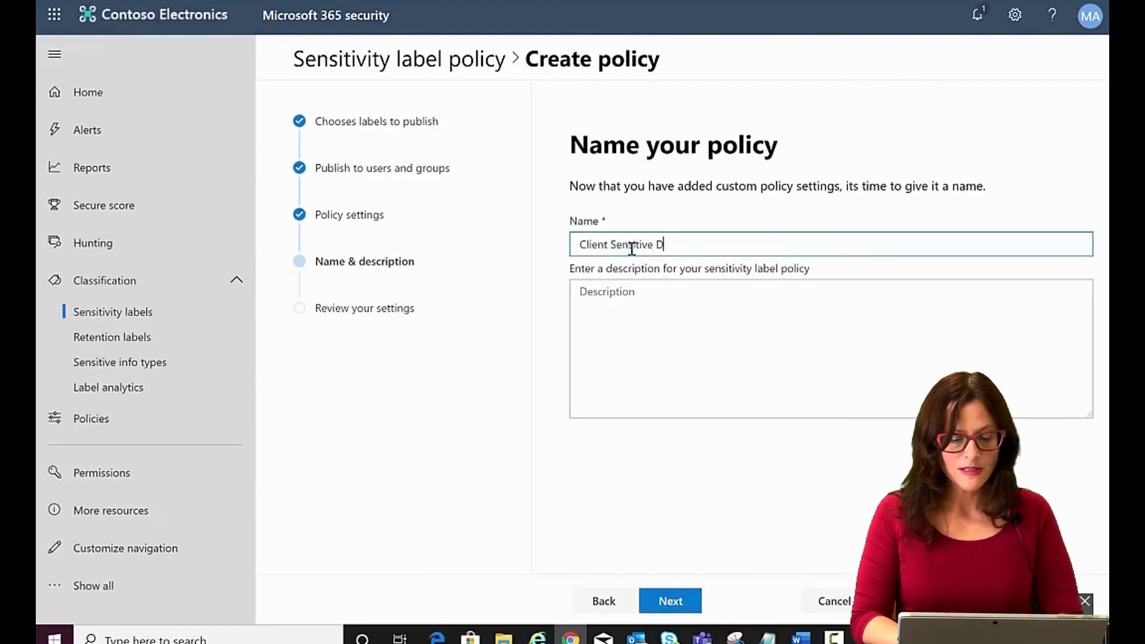
left_click(595, 295)
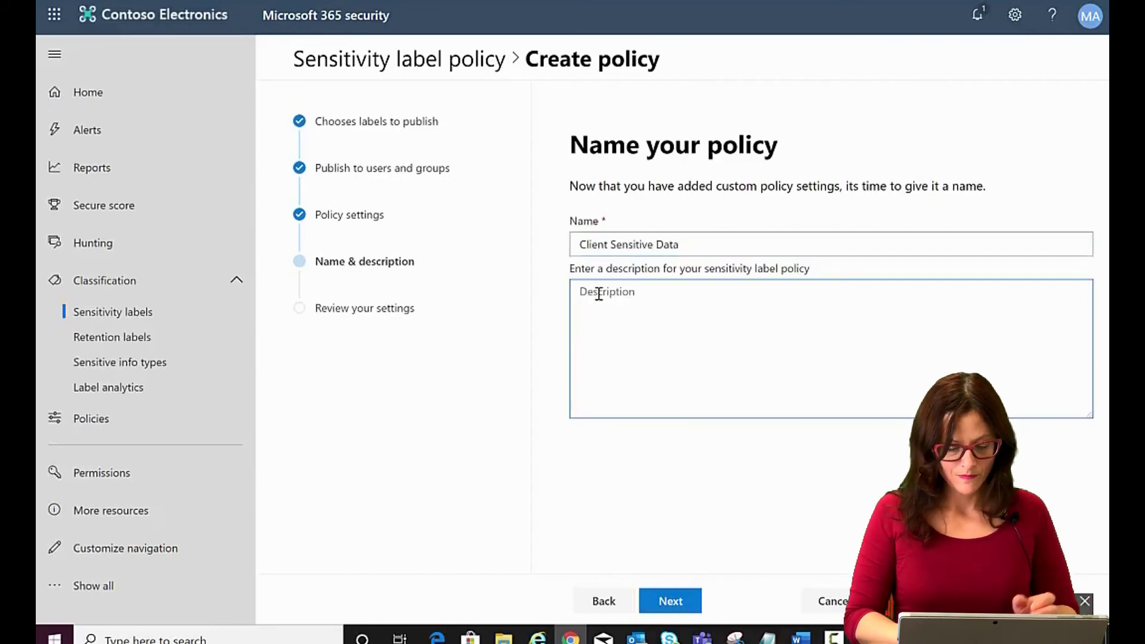
type("this is for ex")
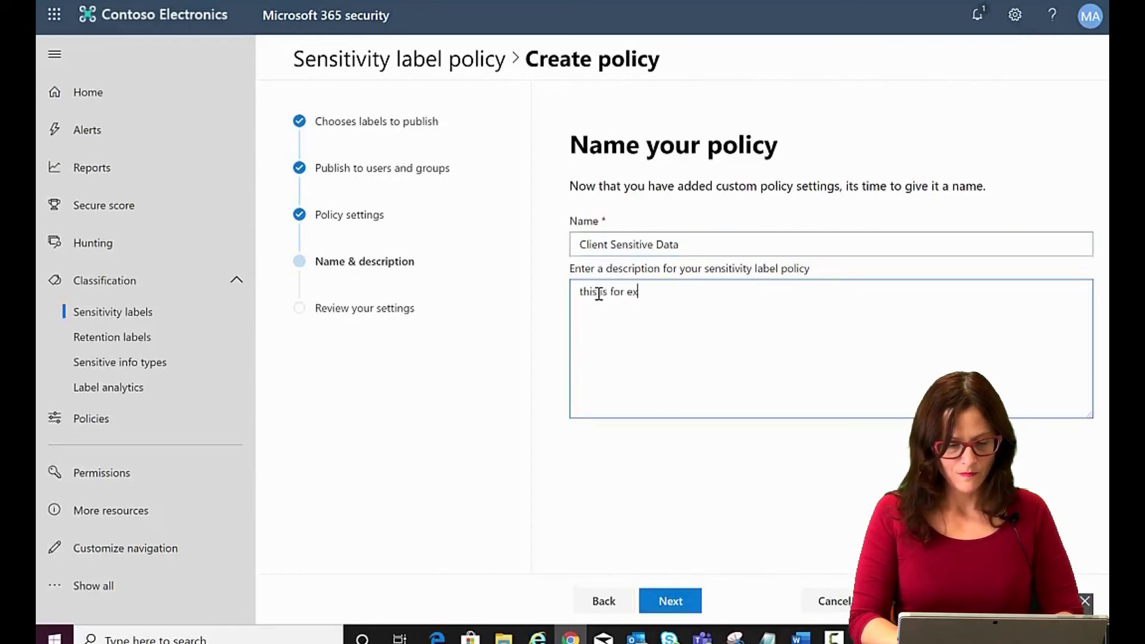
type("ternal data rec")
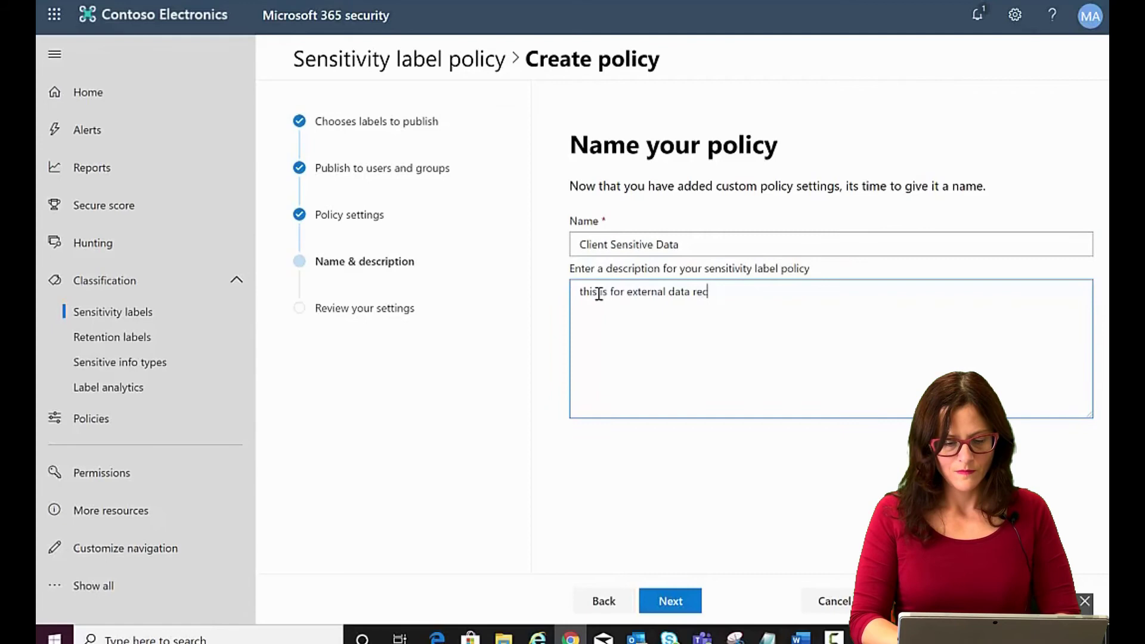
type("eived from cl")
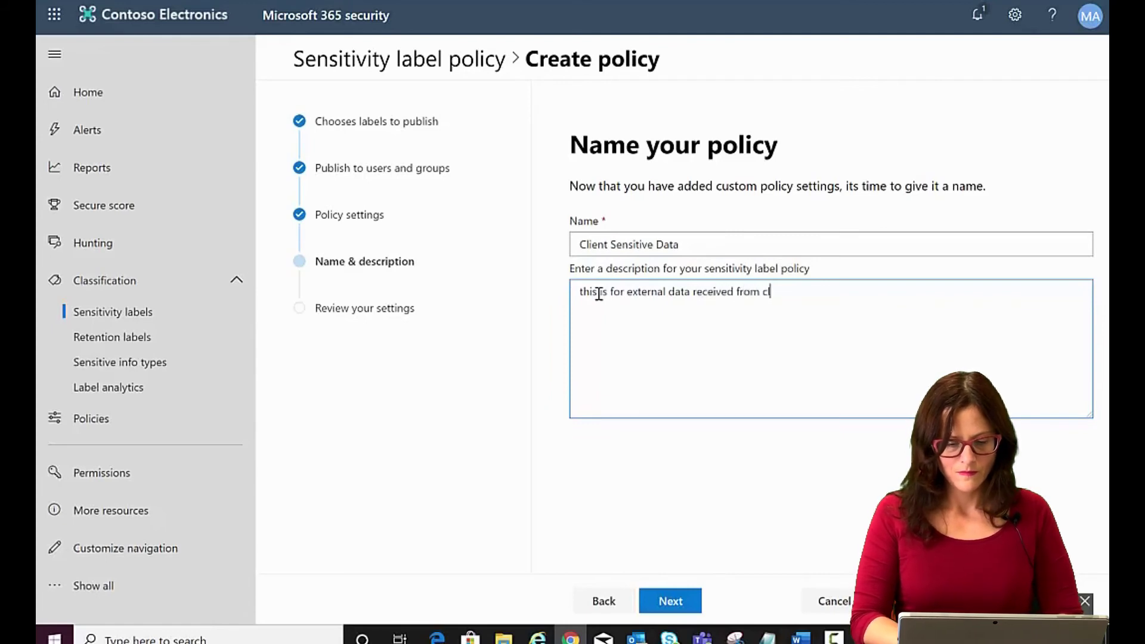
type("ients")
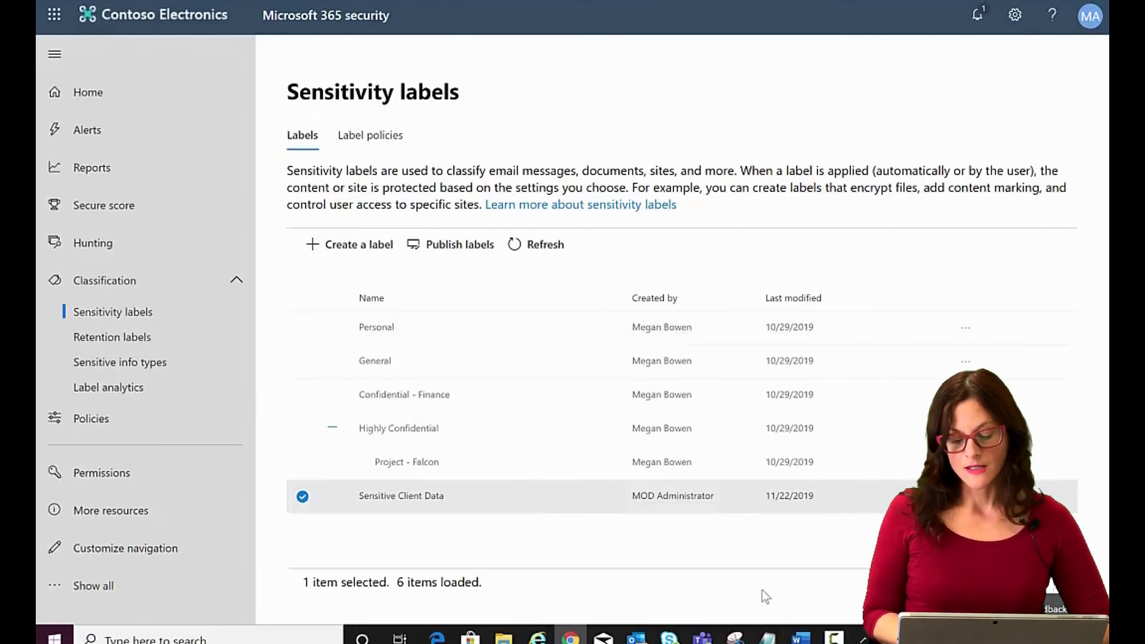
Step: In Word, type sample text and apply the CustomerData label, adding the Client Data watermark
left_click(801, 638)
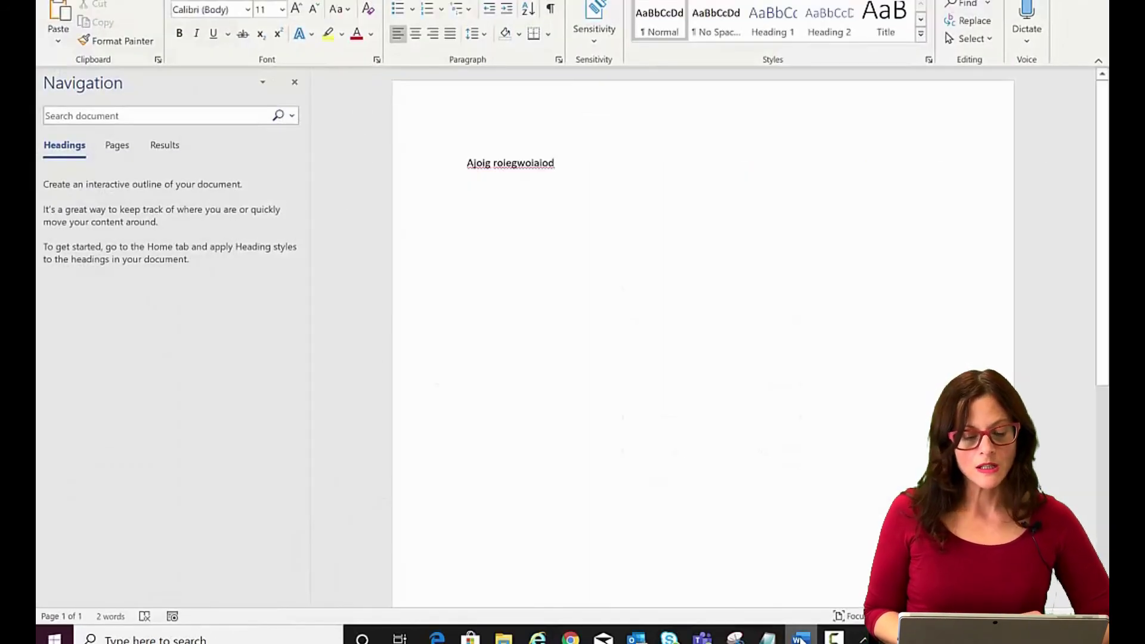
type("rojrgiorea")
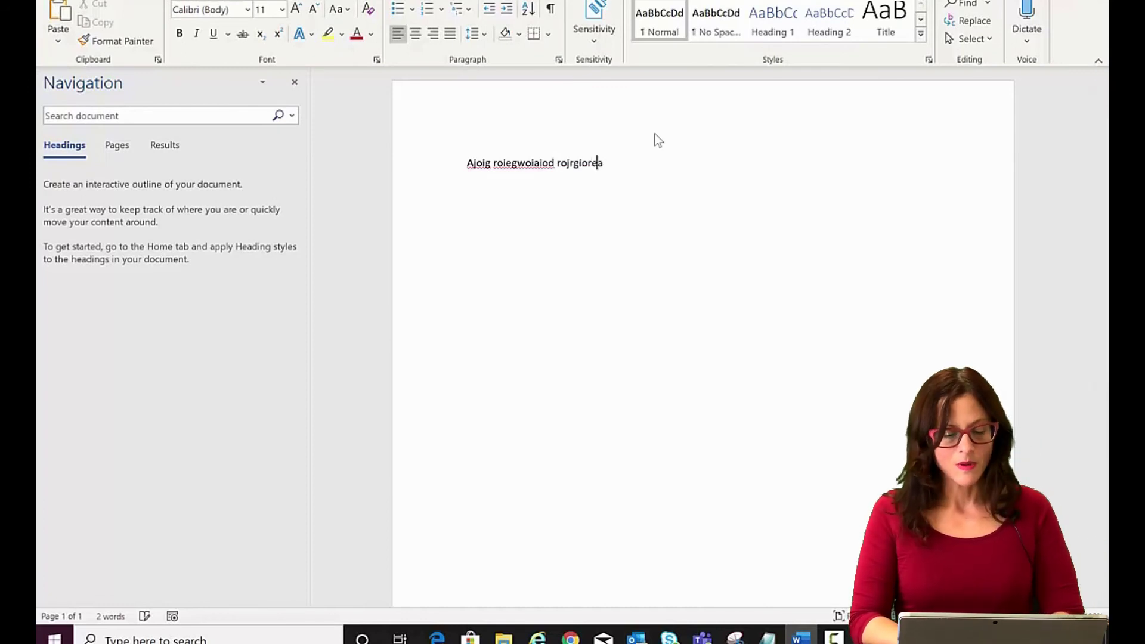
type("g")
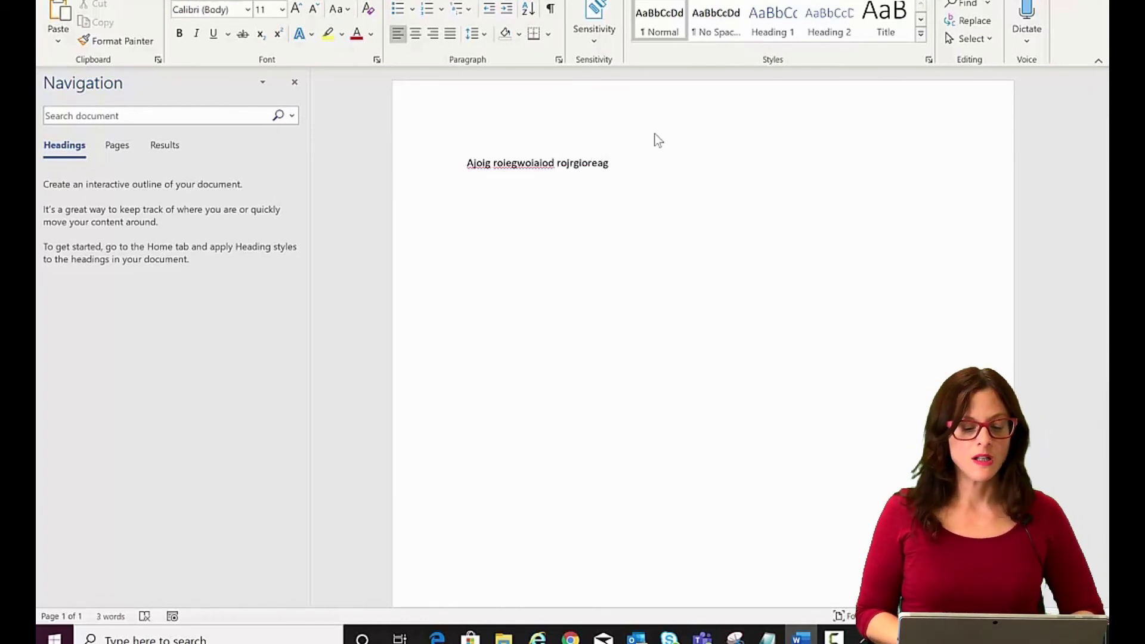
left_click(604, 33)
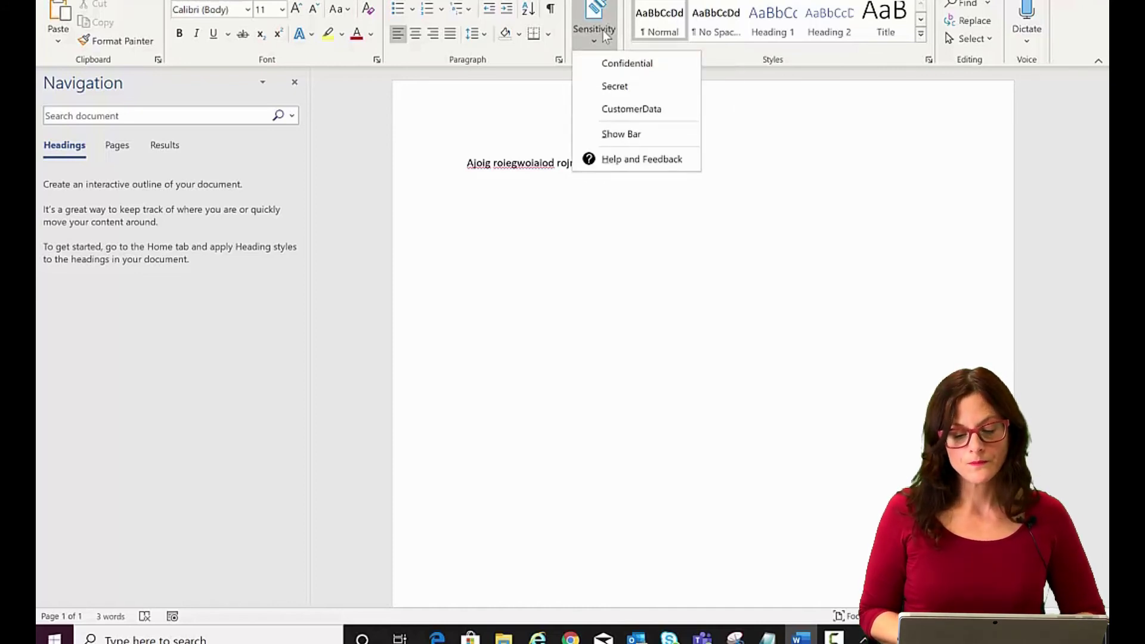
left_click(593, 108)
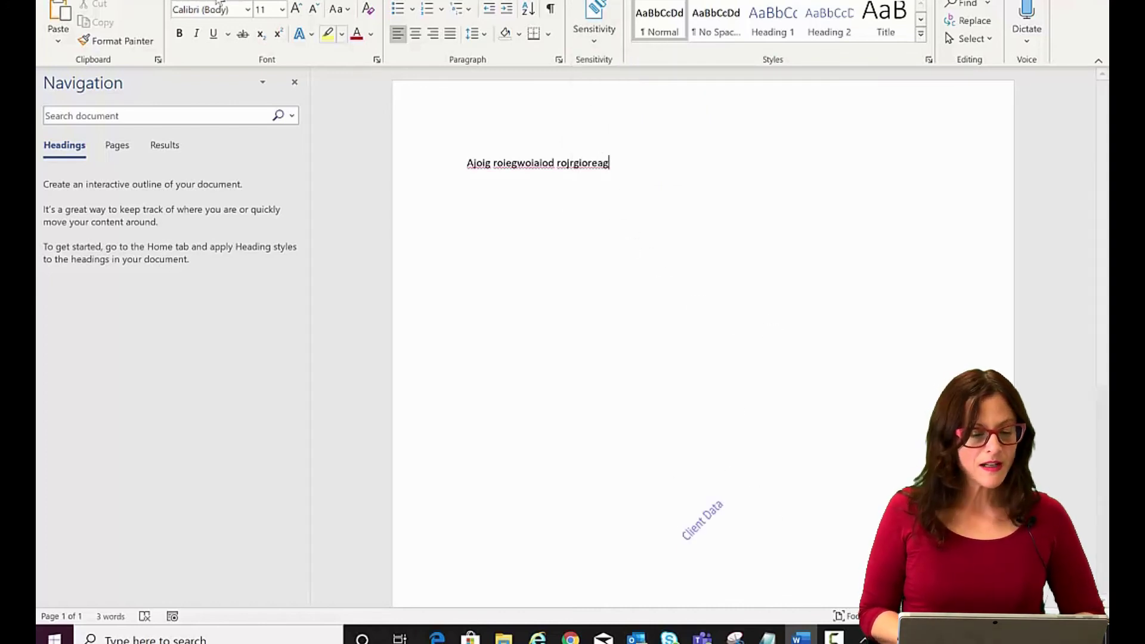
key("ctrl+s")
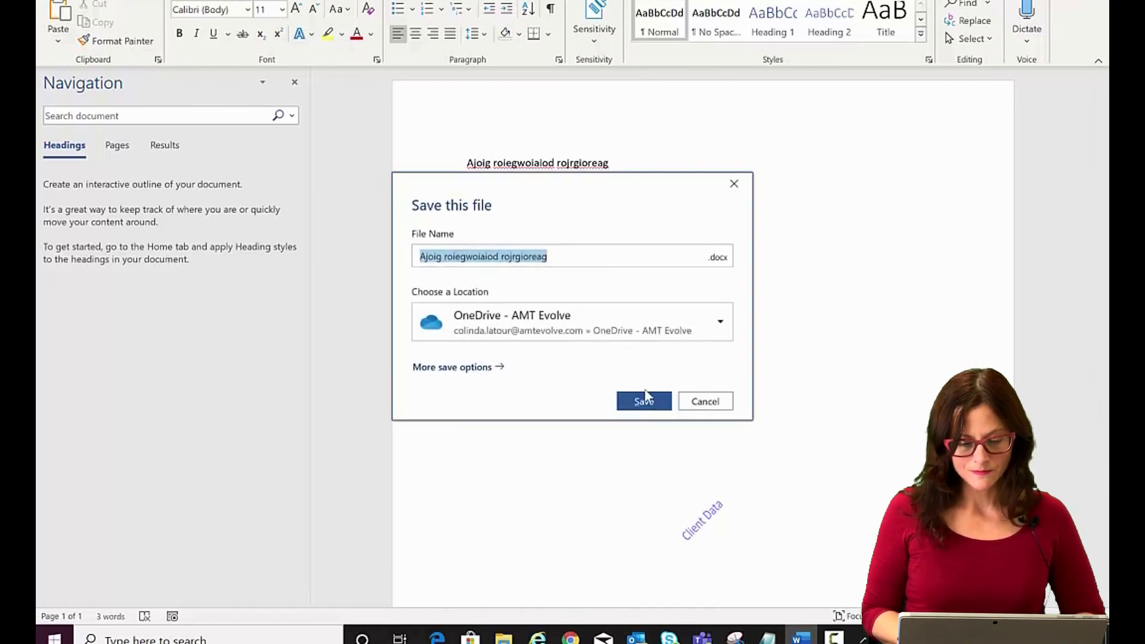
left_click(718, 406)
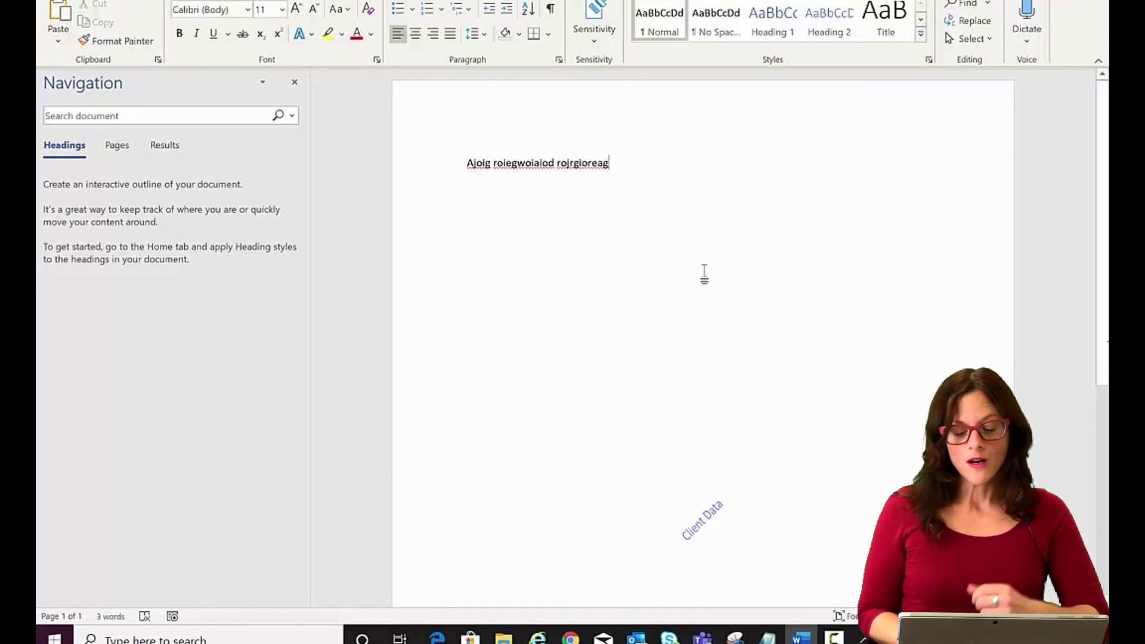